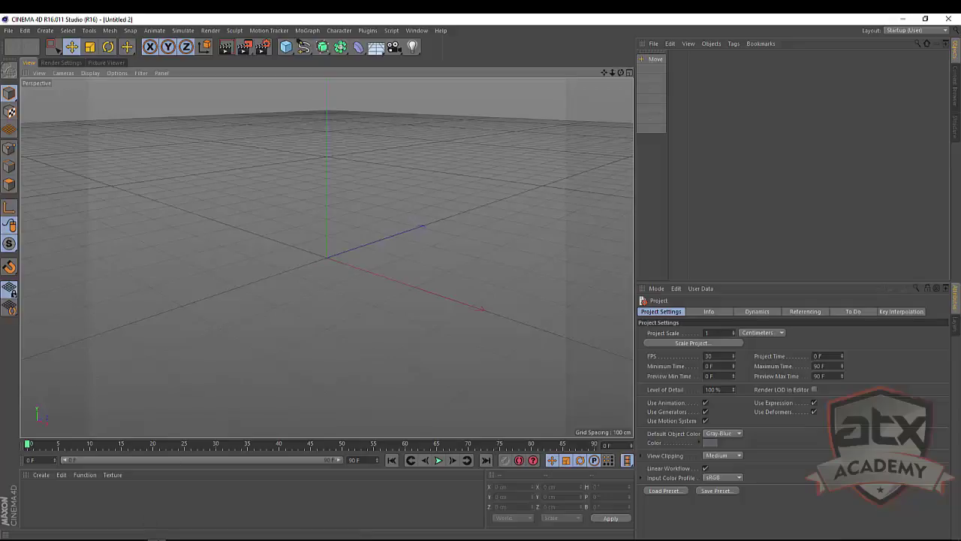
Step: Examine the extruded Kids Idol logo in the Untitled 1 project and return to the empty Untitled 2 project
click(417, 30)
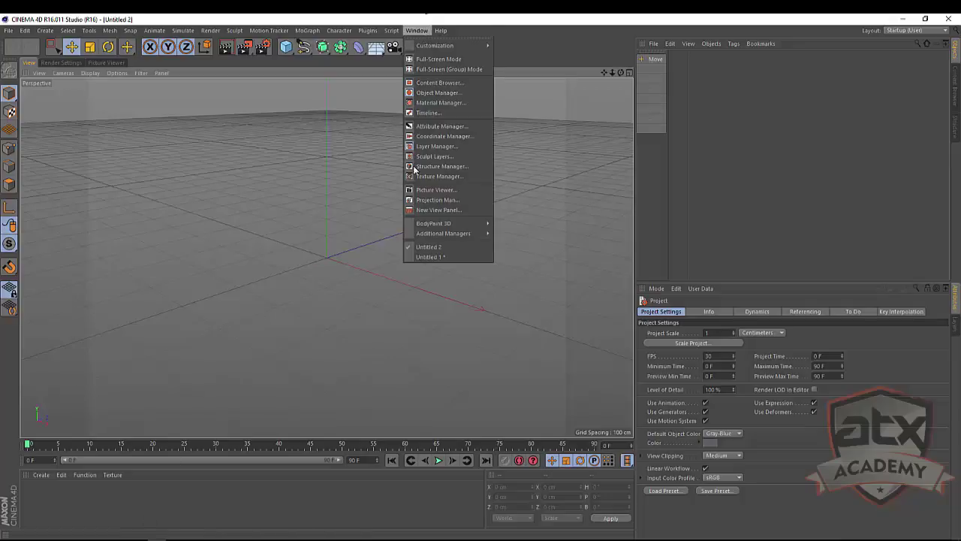
click(418, 254)
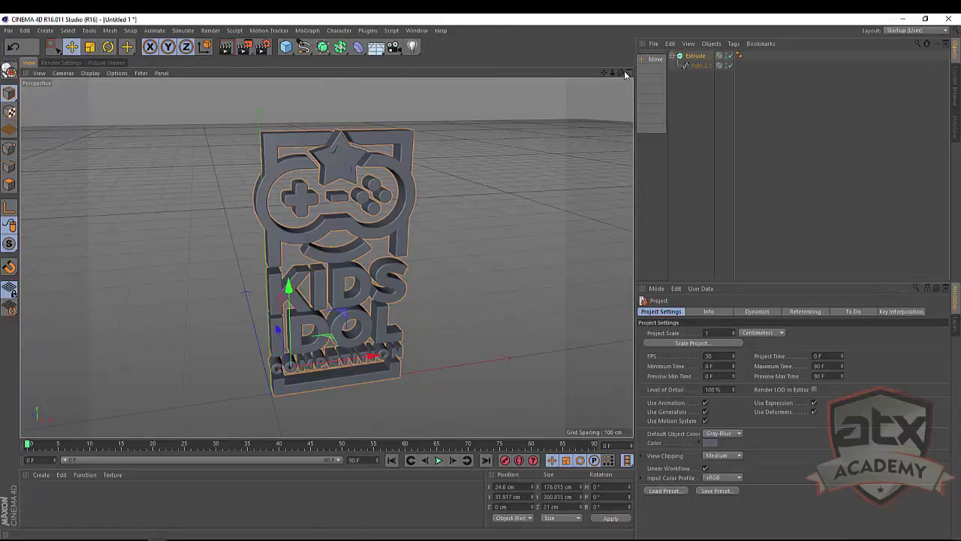
drag(620, 72, 556, 76)
click(417, 30)
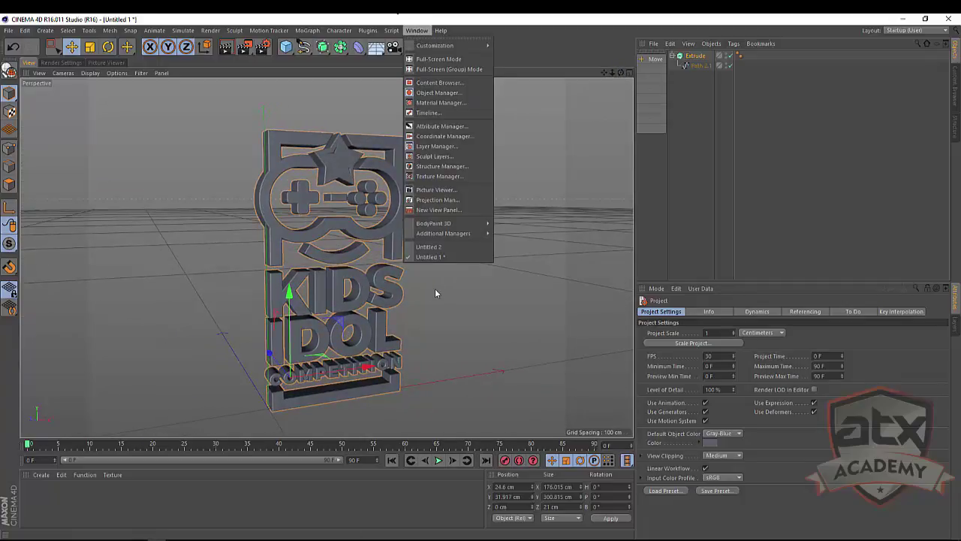
click(425, 257)
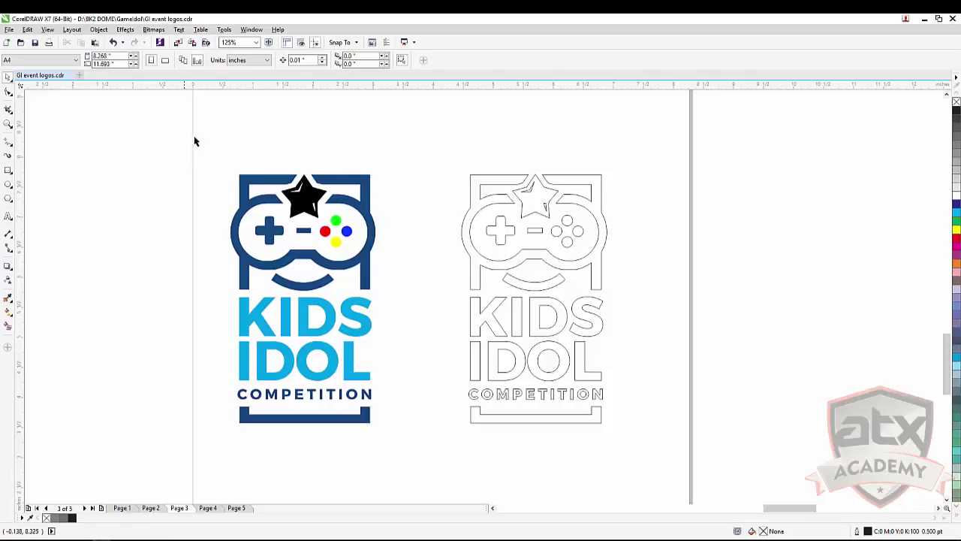
Step: Switch to CorelDRAW and compare the filled Kids Idol logo with its outline version, selecting each one in turn
drag(201, 135, 612, 462)
drag(650, 139, 458, 459)
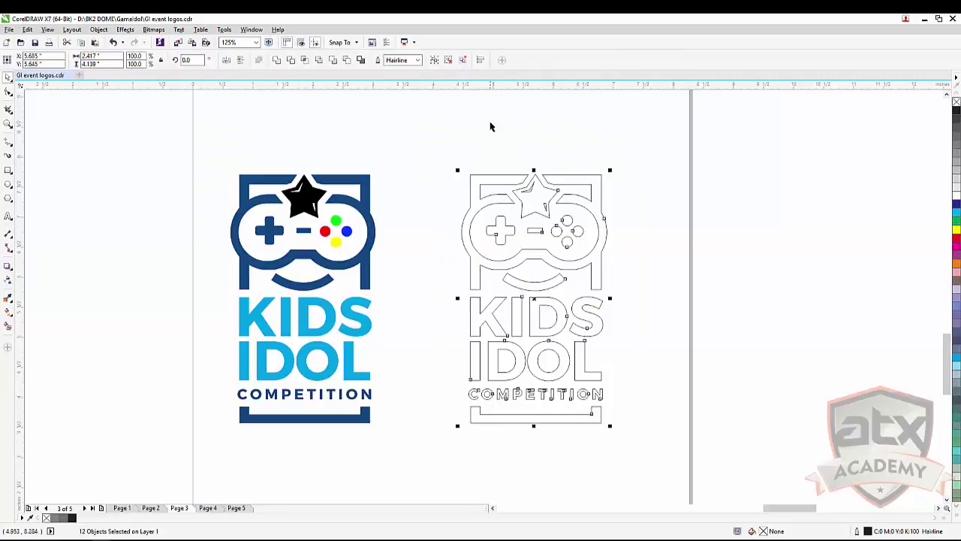
click(219, 97)
drag(209, 130, 418, 453)
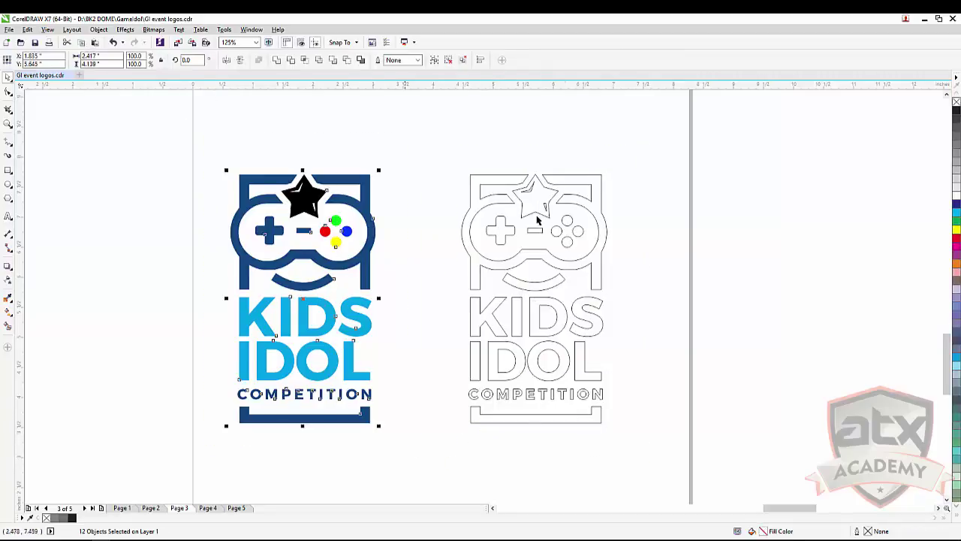
click(401, 133)
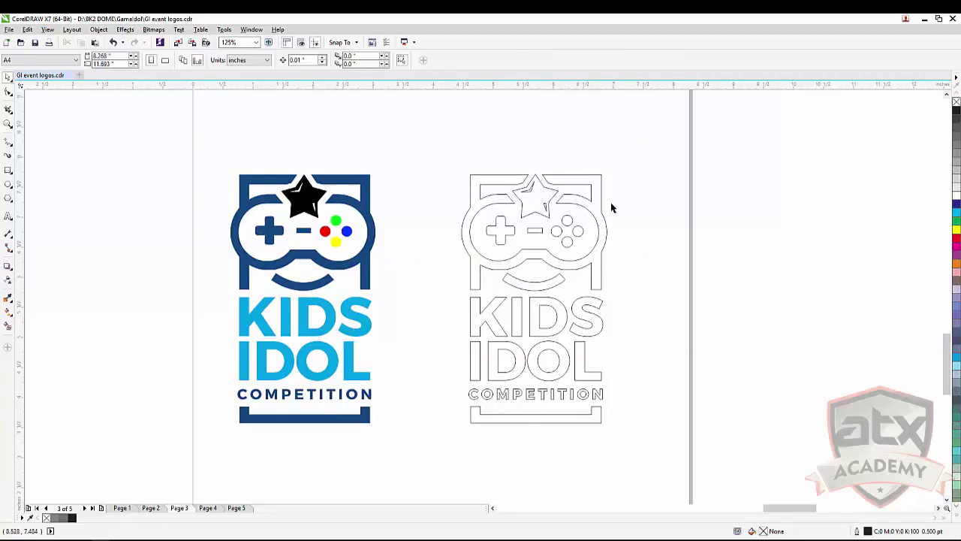
Step: Select the whole outline version of the logo and set its export format to EPS - Encapsulated PostScript
drag(635, 150, 451, 452)
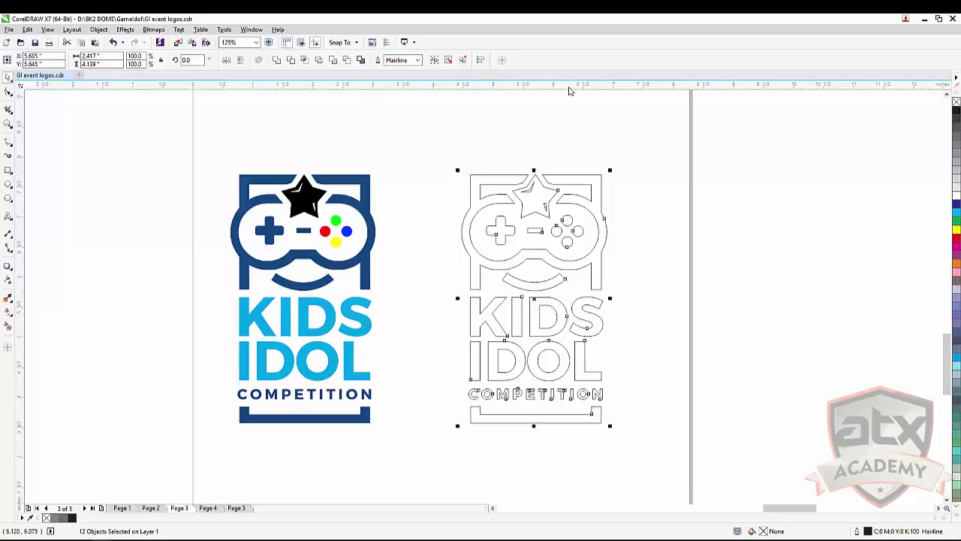
click(191, 44)
drag(353, 131, 435, 149)
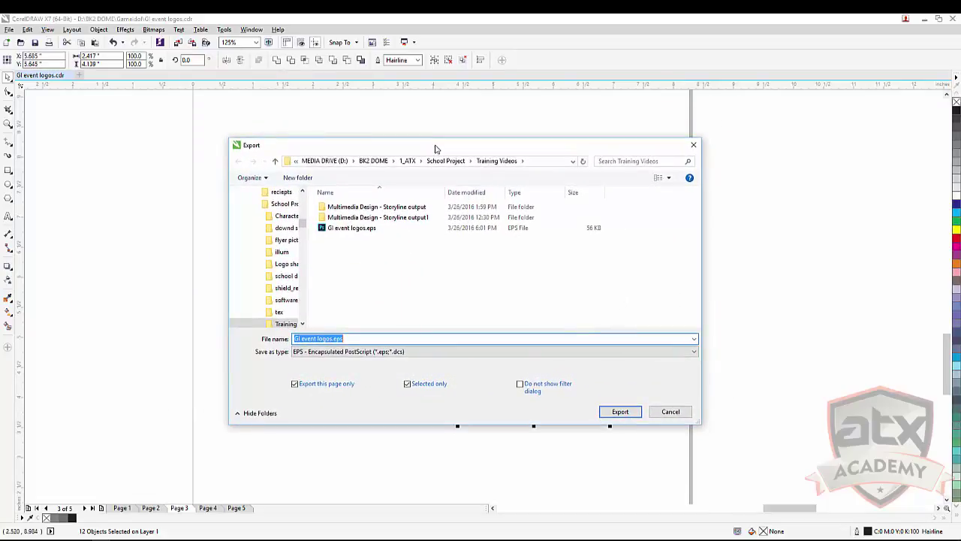
click(323, 351)
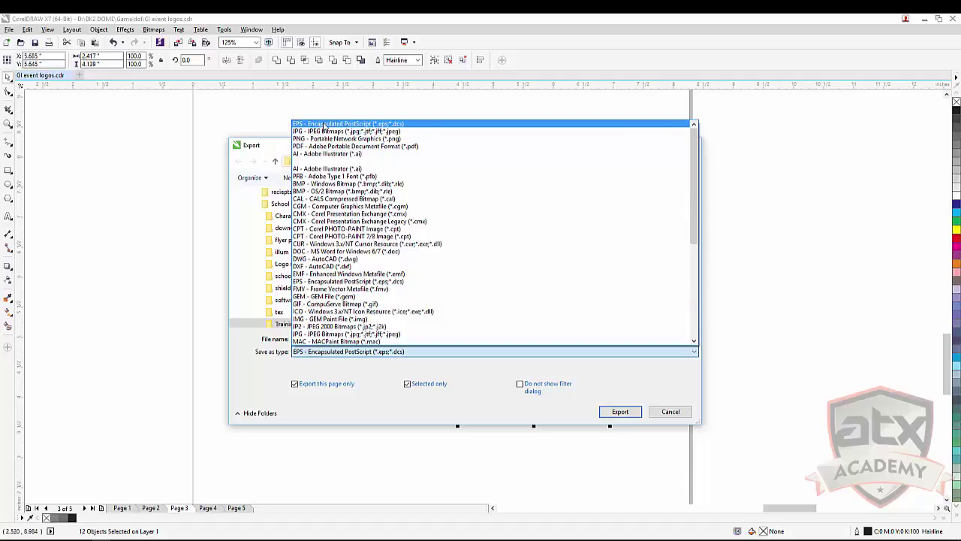
click(324, 125)
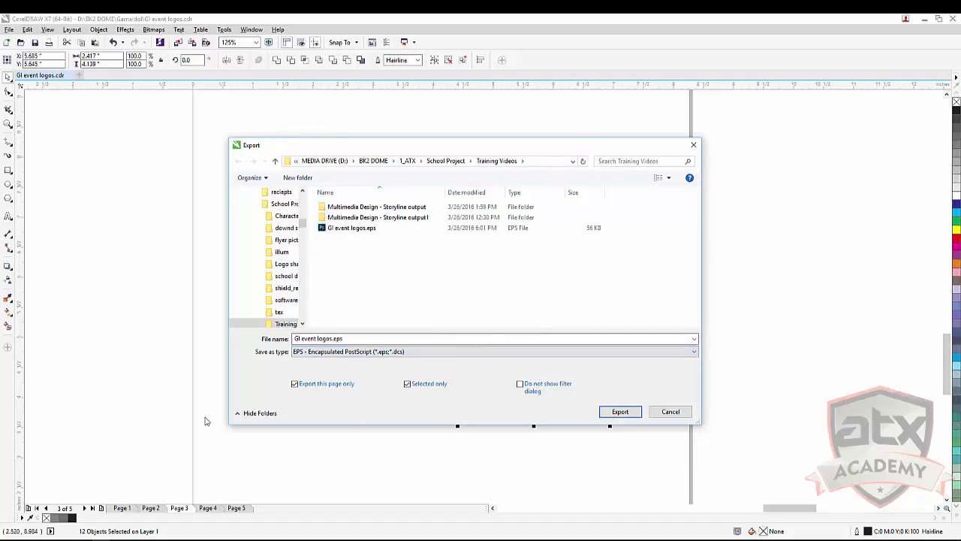
Step: Export the selected outline as GI event logos.eps in Training Videos, replacing the existing file and accepting the EPS options
click(336, 227)
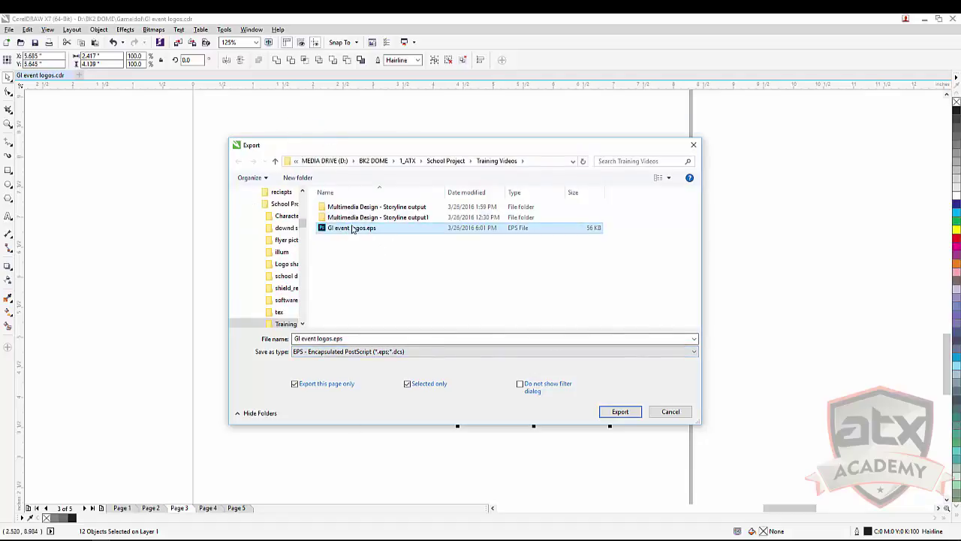
click(361, 233)
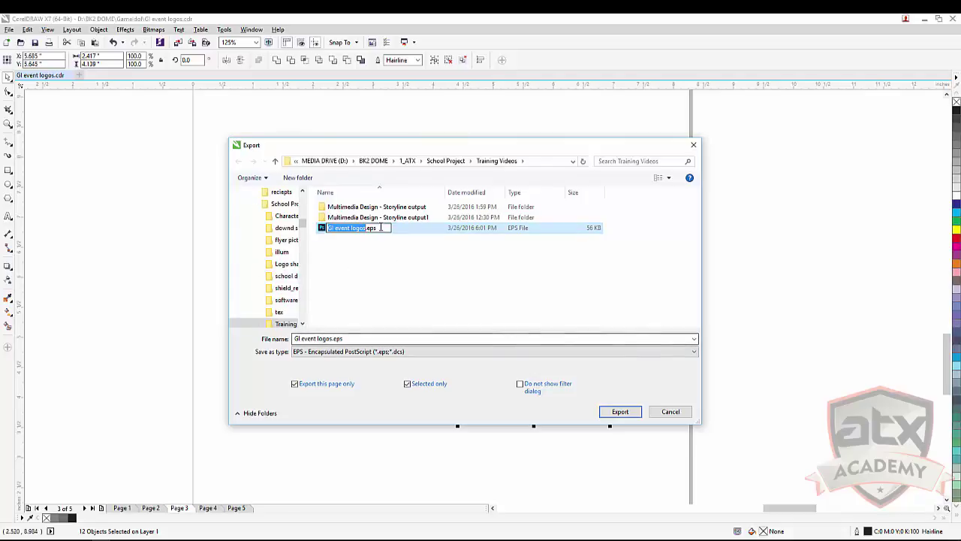
click(608, 412)
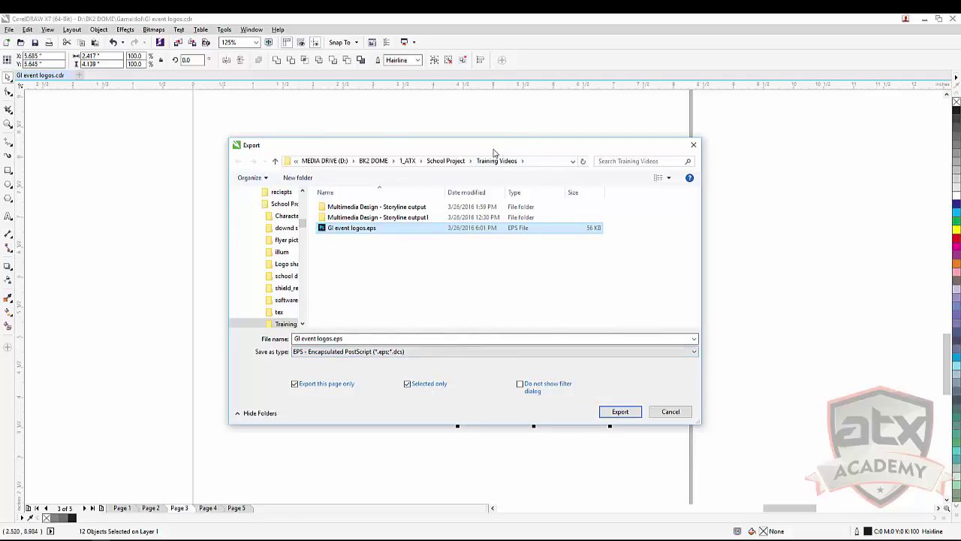
drag(495, 147, 416, 372)
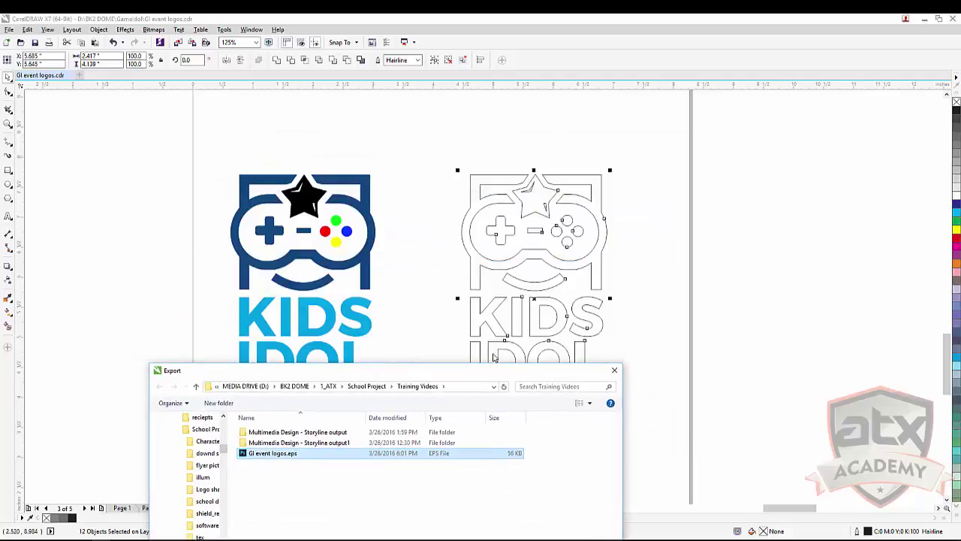
drag(488, 364, 588, 132)
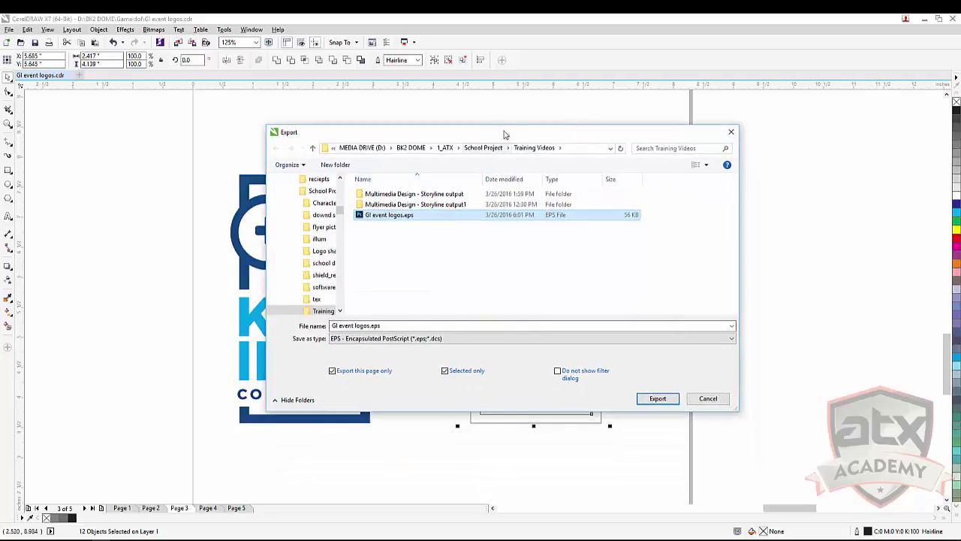
drag(504, 133, 430, 173)
click(584, 438)
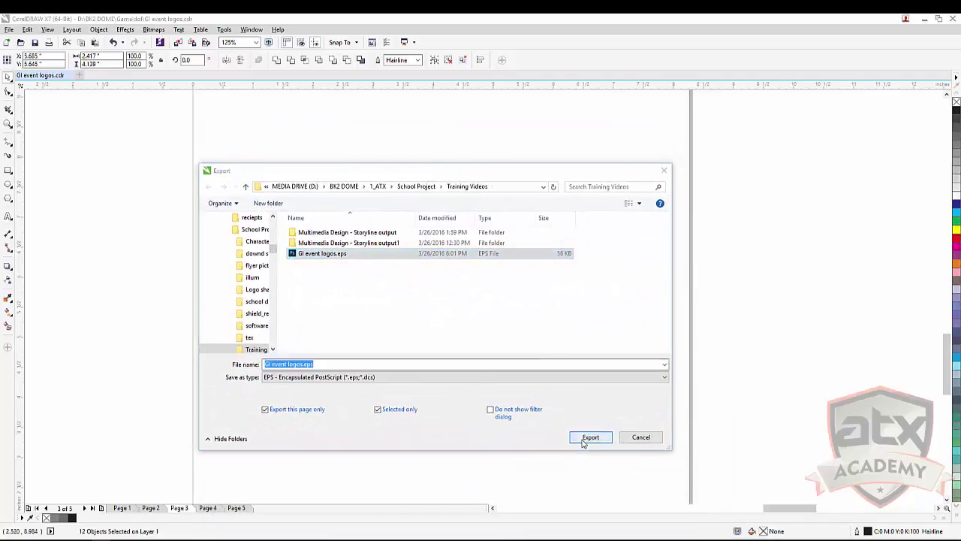
click(503, 282)
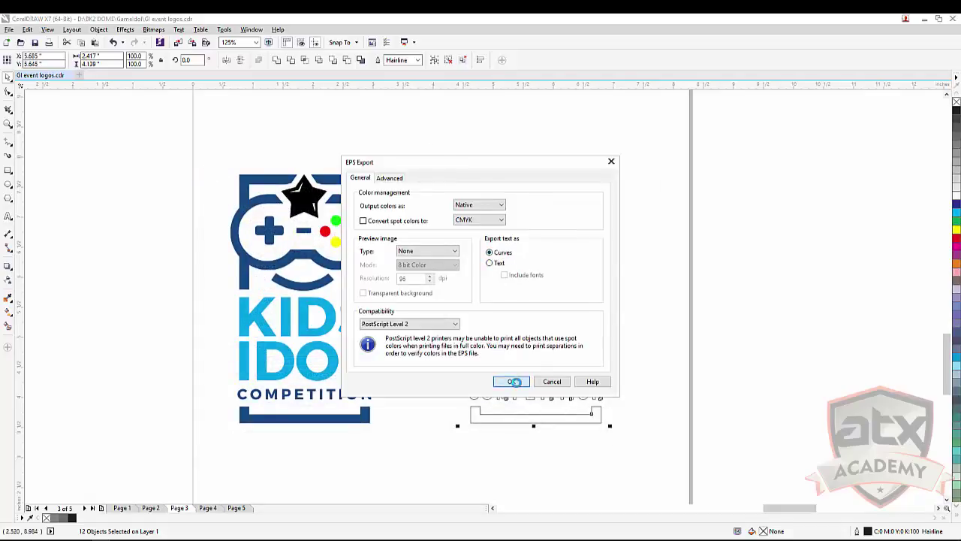
click(511, 381)
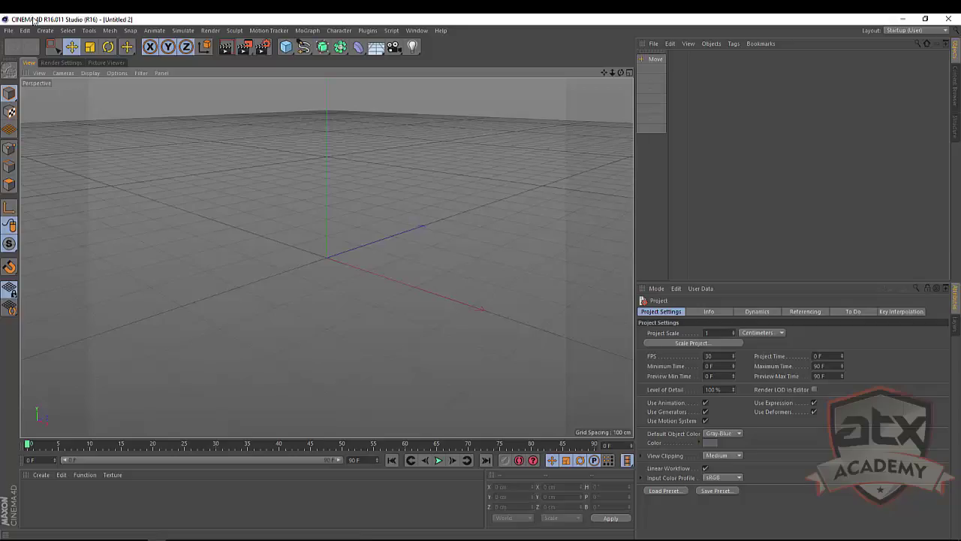
Step: Switch to Cinema 4D and merge GI event logos.eps into Untitled 2 at scale 1 centimeter with connected splines
click(7, 30)
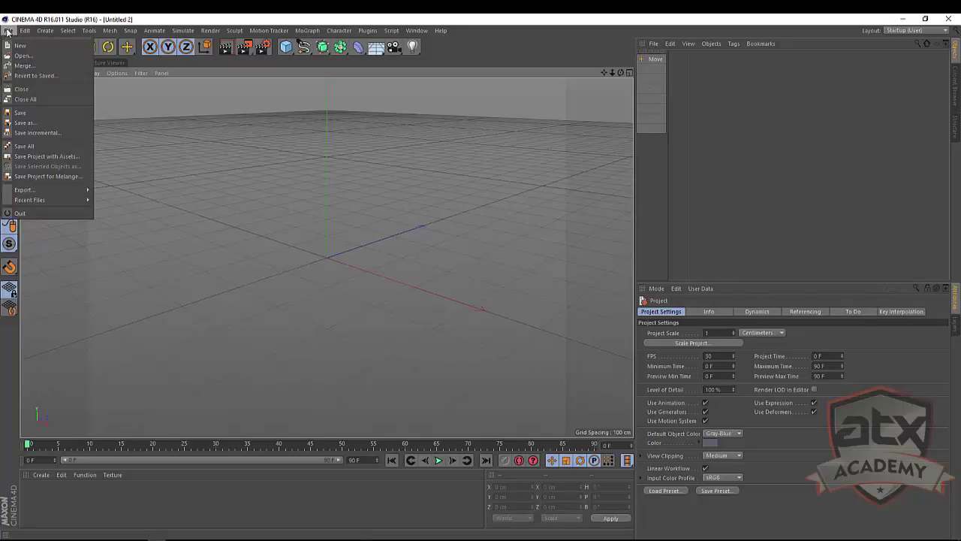
click(23, 66)
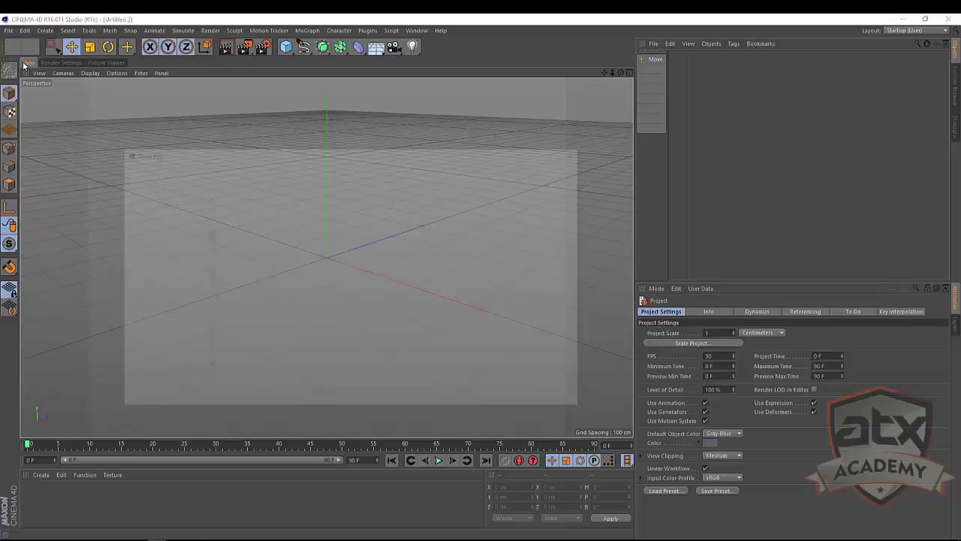
click(242, 235)
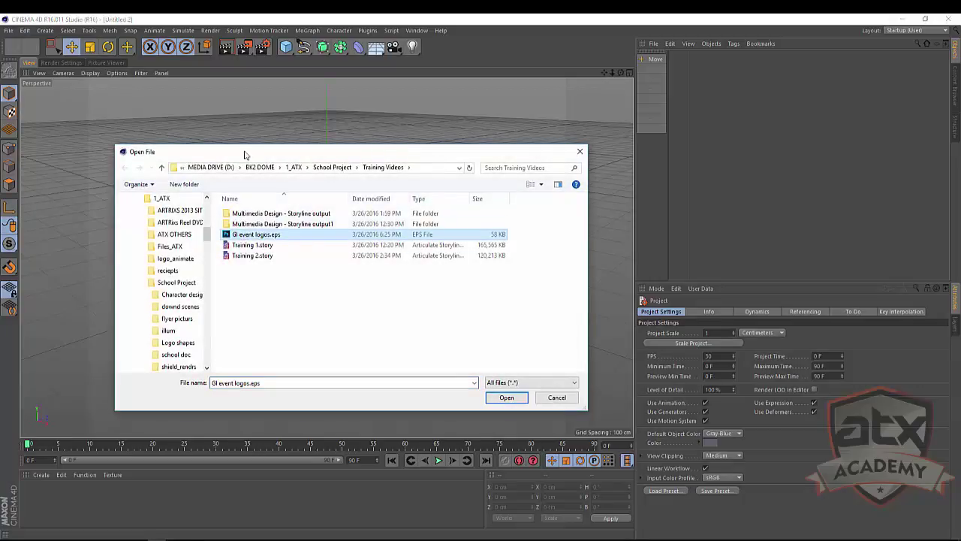
click(507, 397)
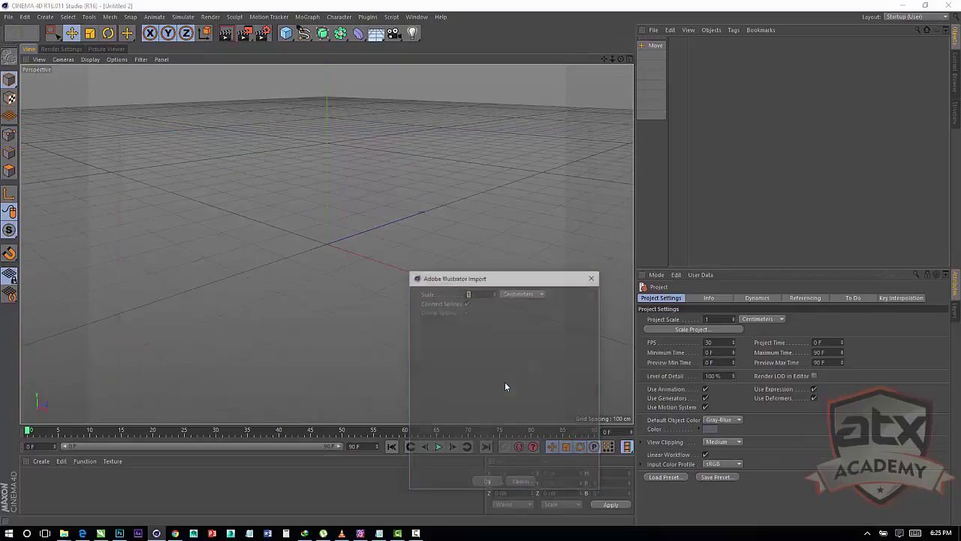
drag(506, 283, 307, 118)
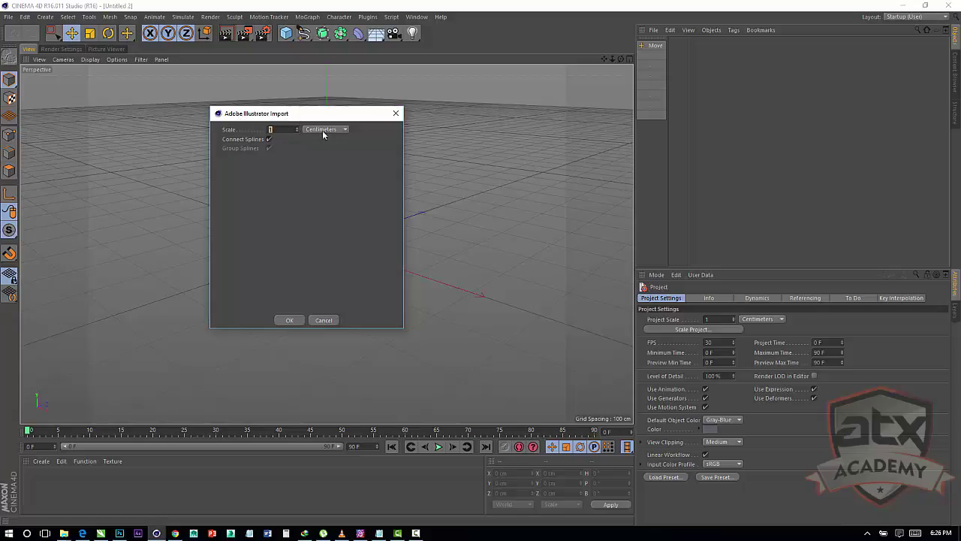
click(289, 320)
Step: Move the imported logo null to about X 1.6 cm and Y 144.2 cm, centring it with its base on the floor
scroll(470, 161, down, 10)
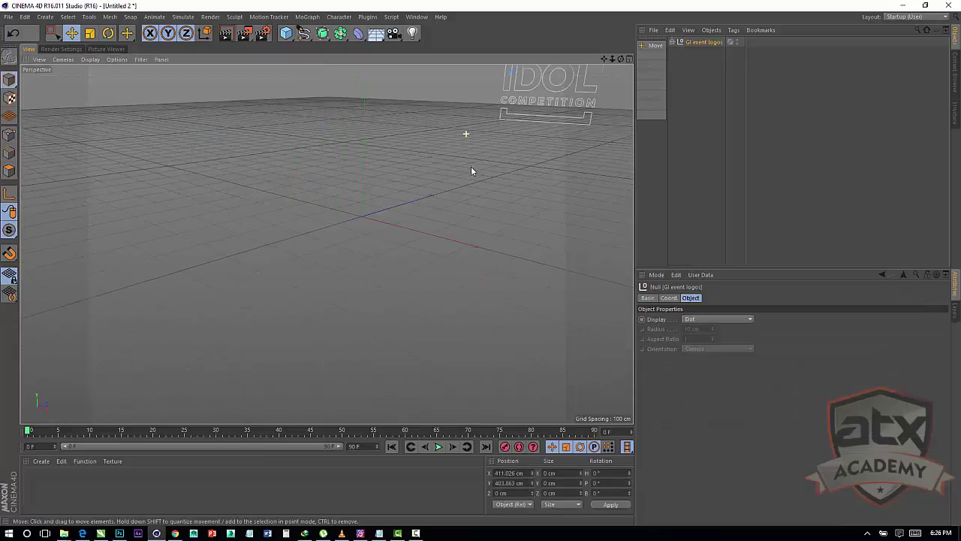
drag(605, 59, 440, 248)
drag(620, 58, 325, 242)
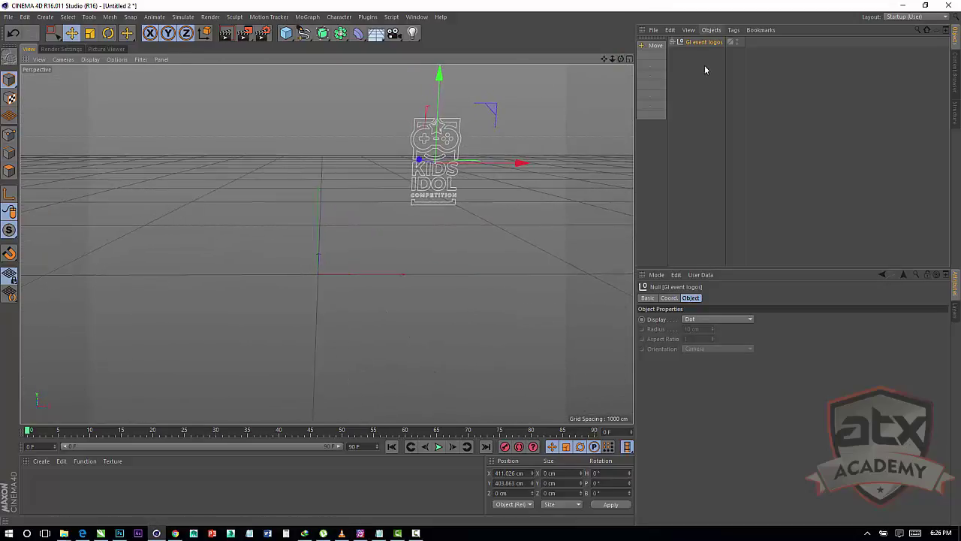
click(673, 43)
click(672, 43)
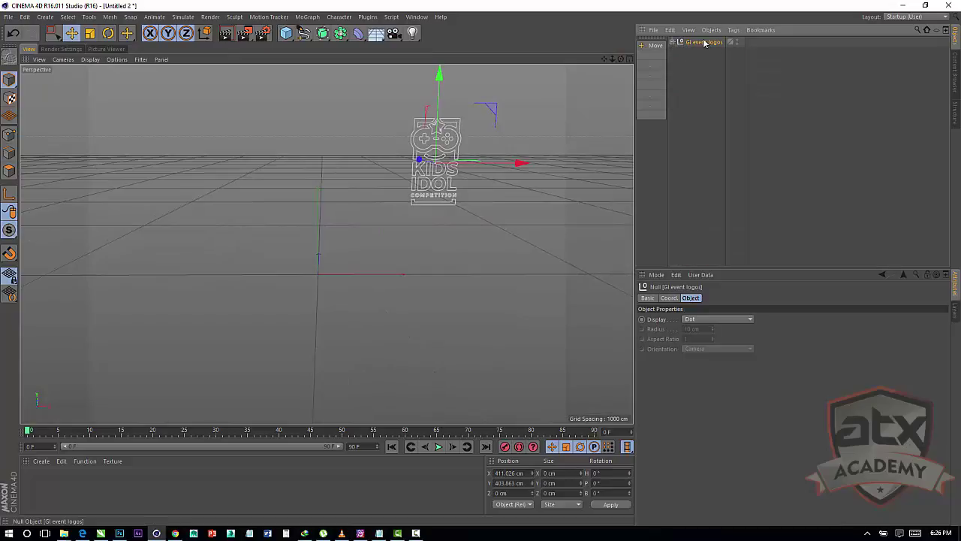
middle_click(237, 313)
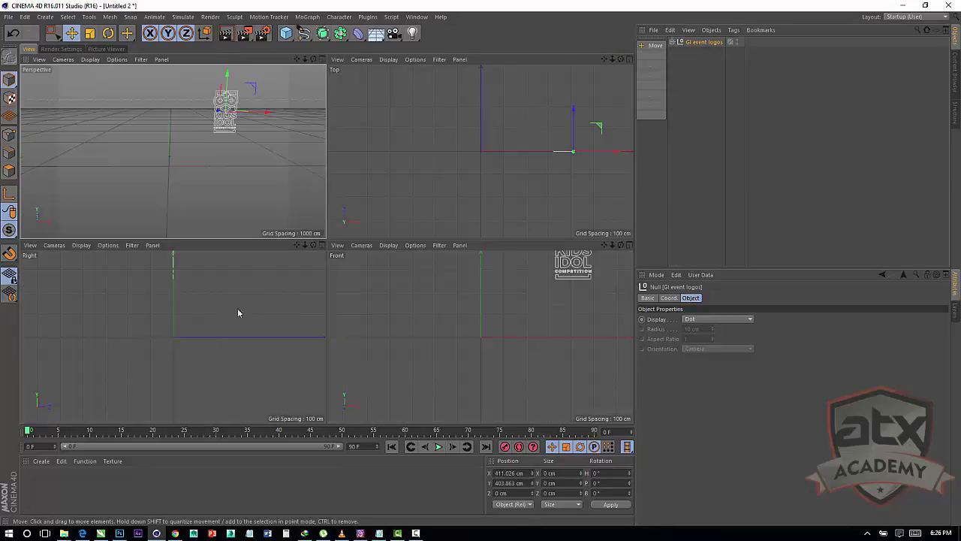
drag(613, 152, 526, 146)
drag(605, 245, 581, 308)
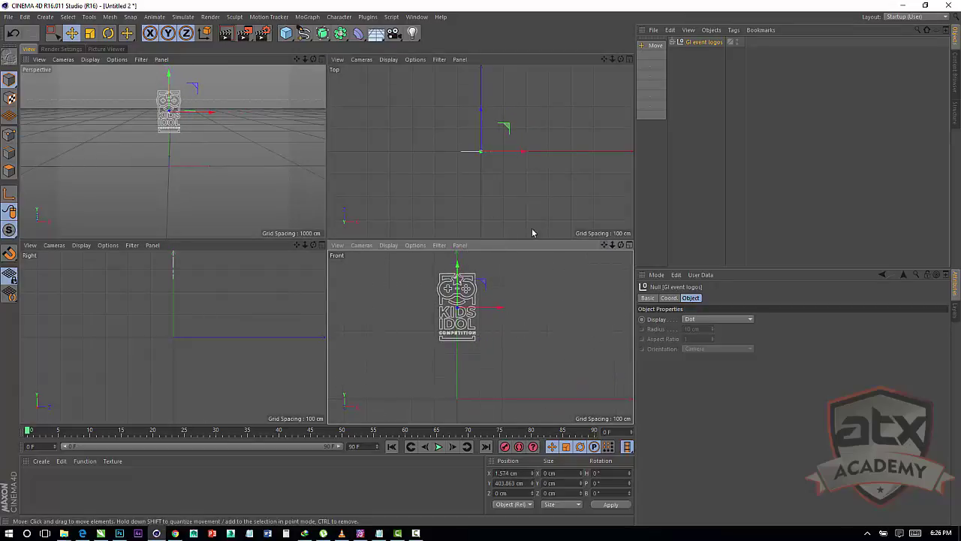
drag(455, 266, 460, 328)
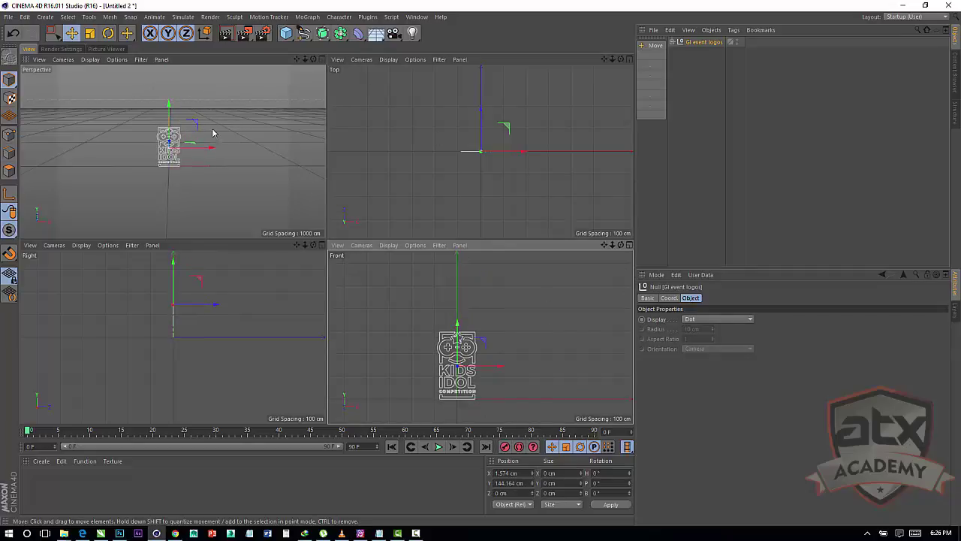
middle_click(122, 124)
scroll(122, 125, up, 5)
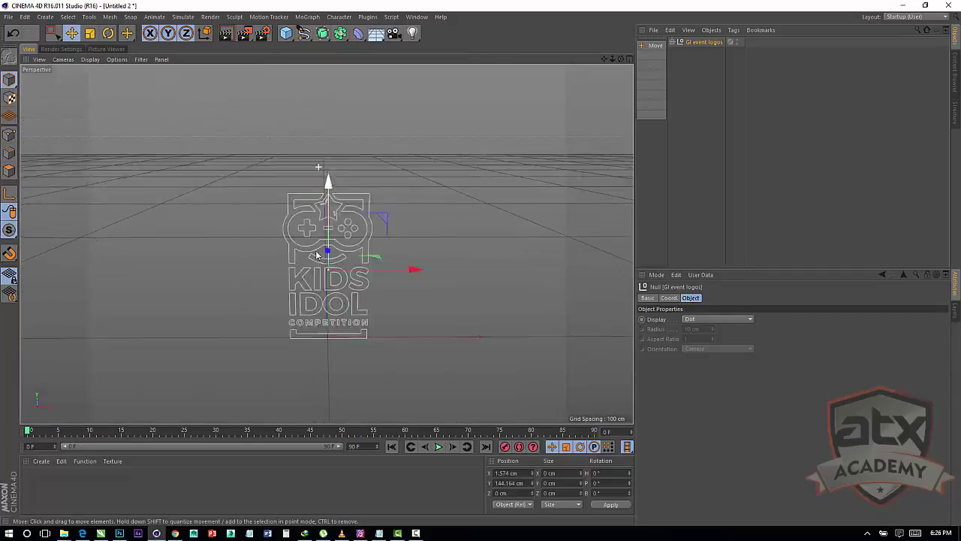
Step: Expand the GI event logos null and go through its path splines from Path 1 to examine the logo's separate parts
drag(622, 63, 552, 103)
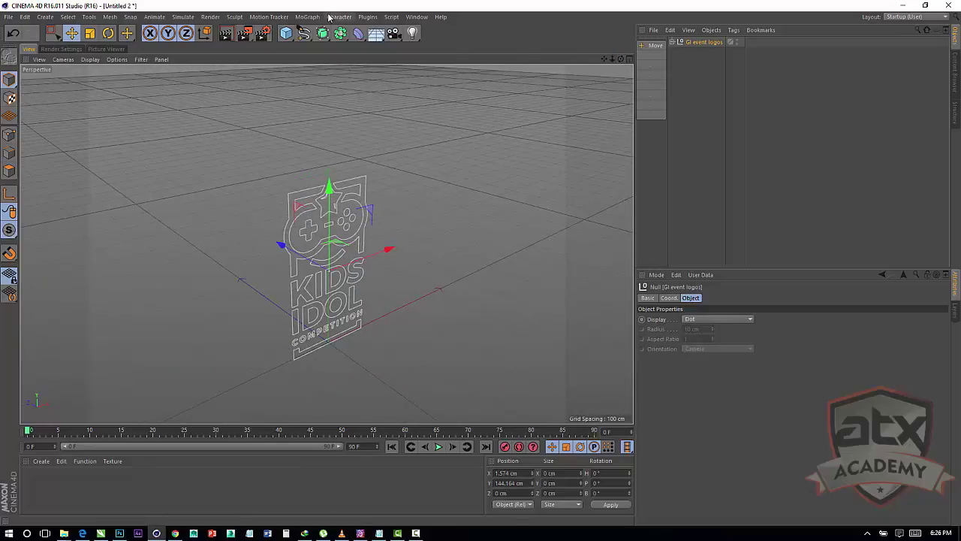
click(706, 65)
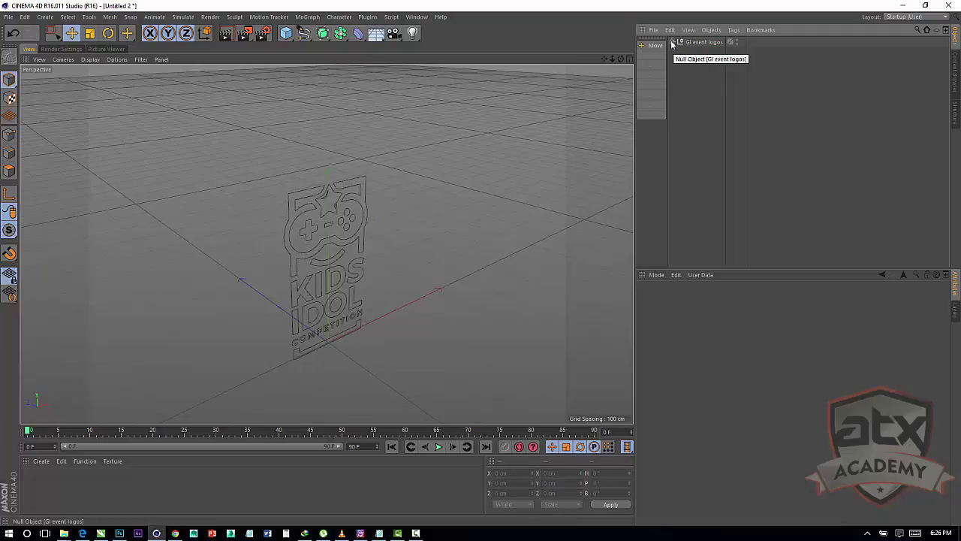
click(672, 42)
click(699, 53)
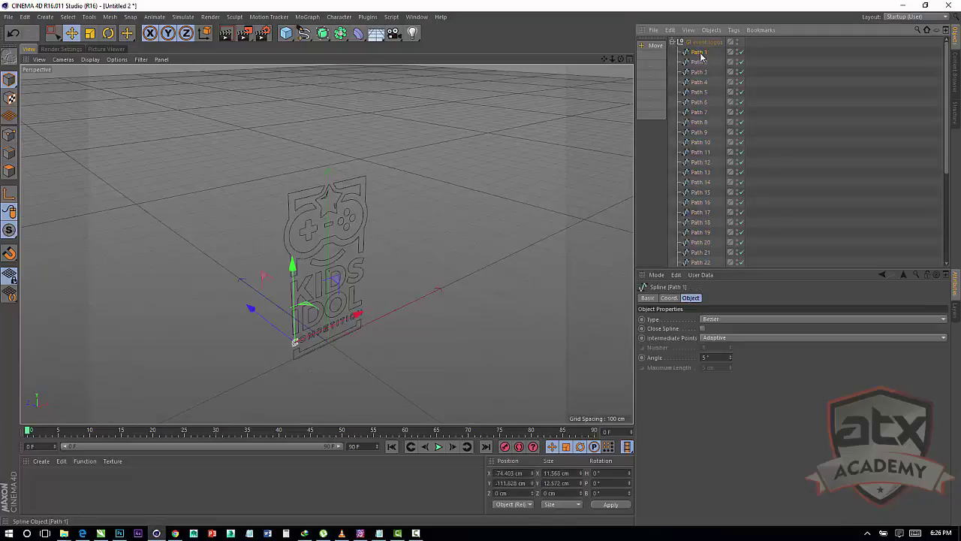
key(Down)
key(Down)
key(Down)
key(Down)
key(Down)
key(Down)
key(Down)
key(Down)
key(Down)
key(Down)
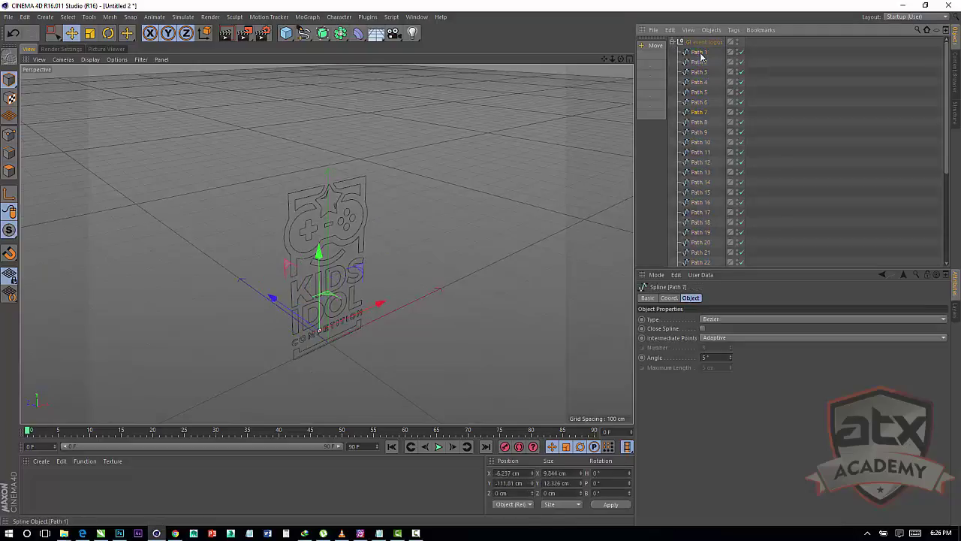
Step: Step on through the path splines from Path 7 to Path 24 to examine which logo part each one outlines
key(Down)
key(Down)
key(Down)
key(Down)
key(Down)
key(Down)
key(Down)
key(Down)
key(Down)
key(Down)
key(Down)
key(Down)
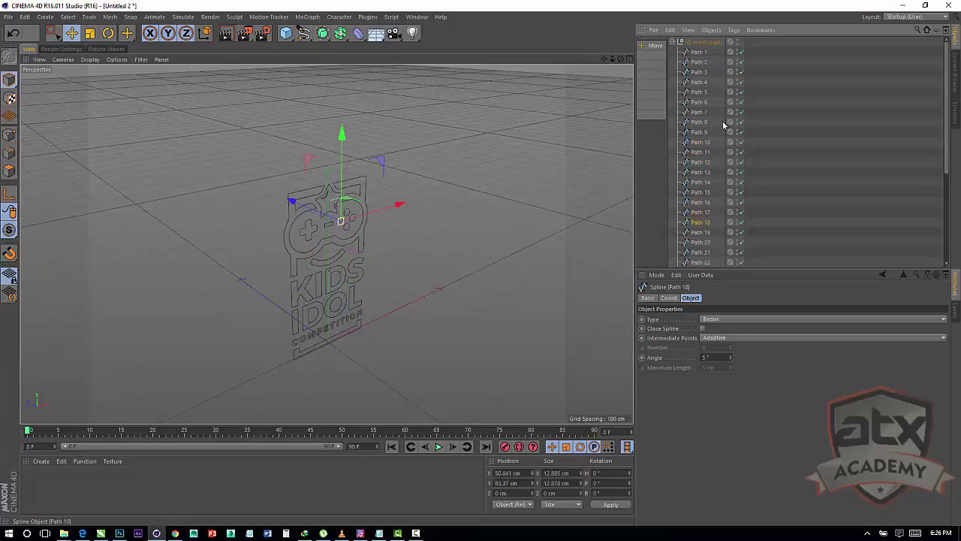
key(Down)
scroll(709, 113, up, 1)
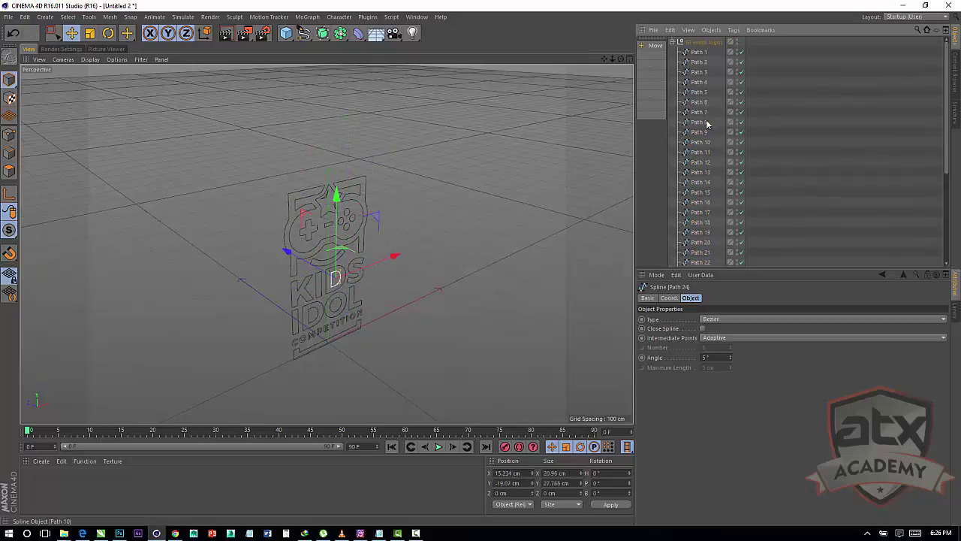
Step: Add an Extrude object, place the GI event logos null inside it and expand both to list the path splines
click(674, 42)
click(697, 43)
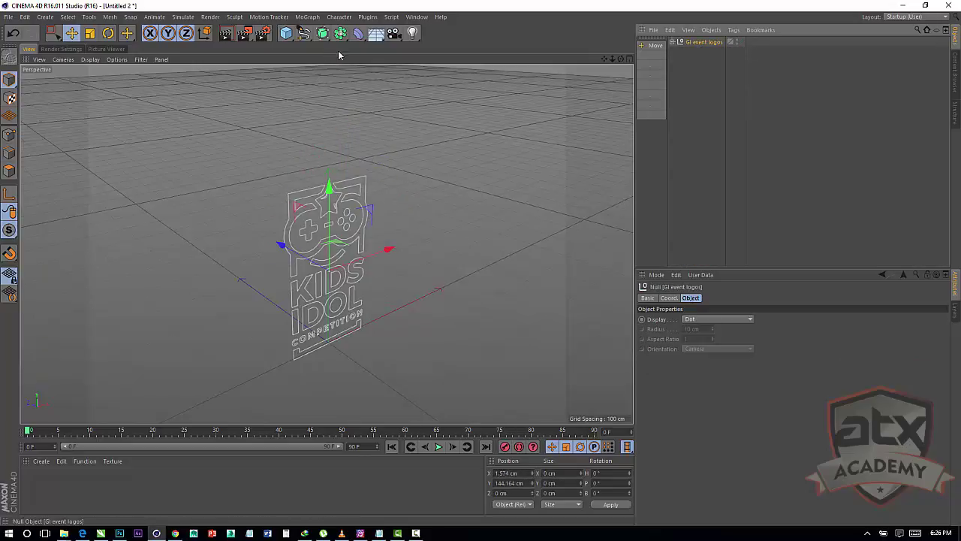
click(323, 33)
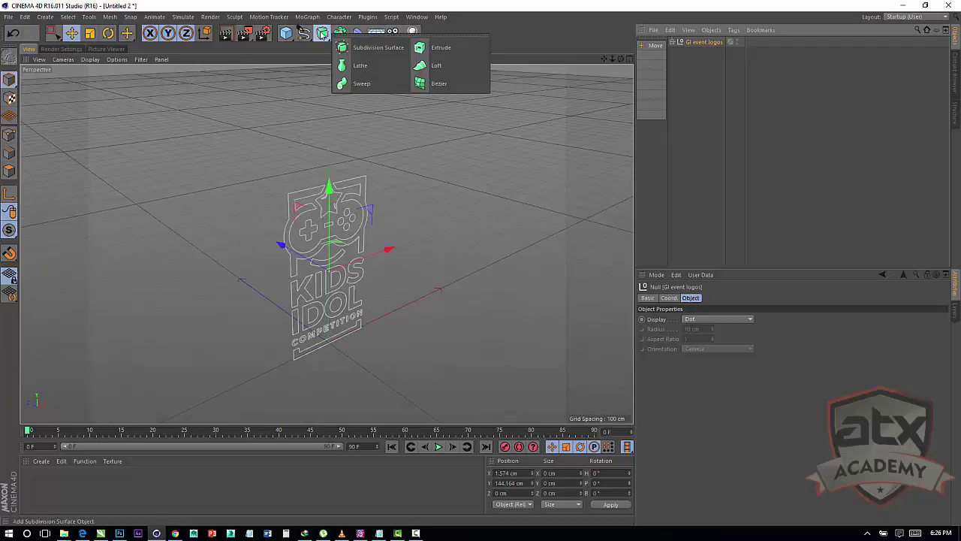
click(436, 47)
drag(702, 44, 699, 44)
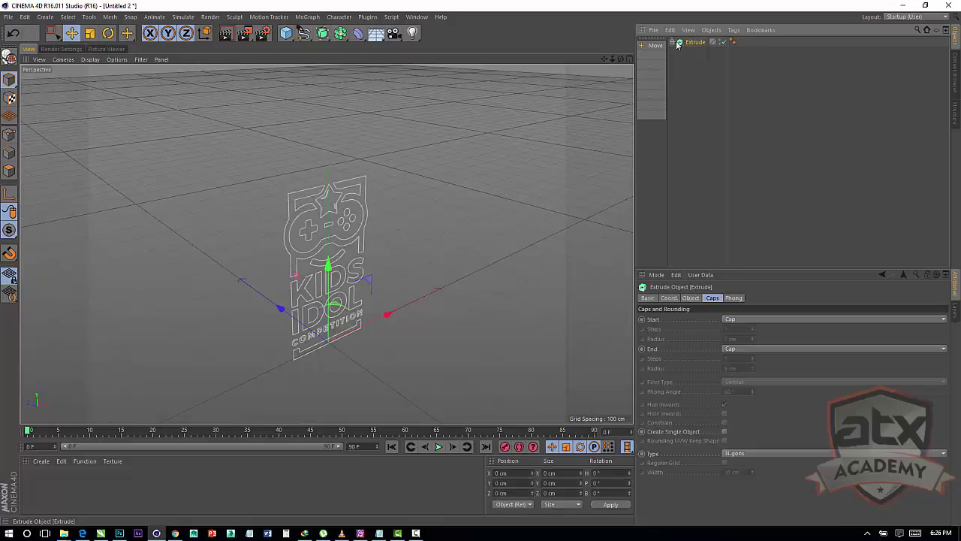
click(673, 42)
click(693, 52)
click(685, 51)
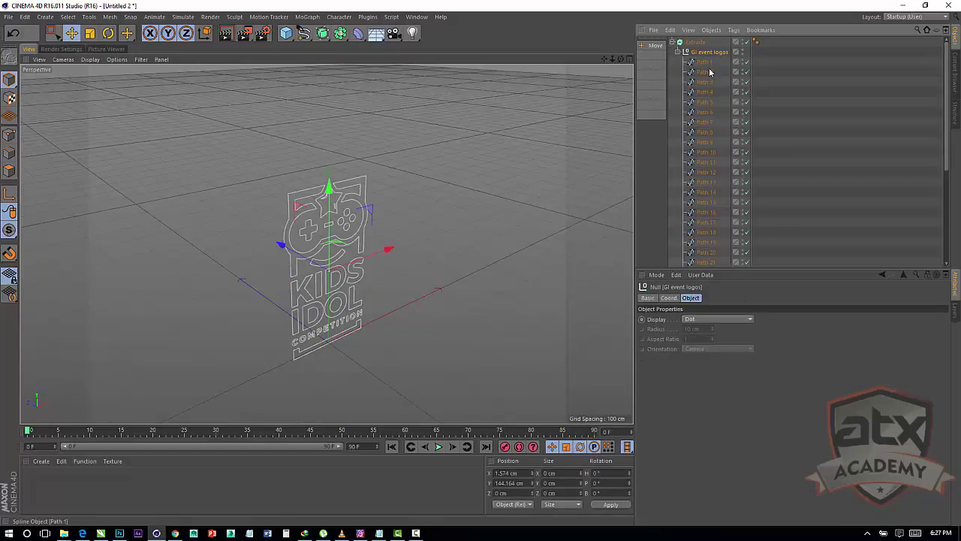
click(805, 73)
Step: Try enabling Close Spline on all splines from Path 1 to Path 37 together
click(704, 63)
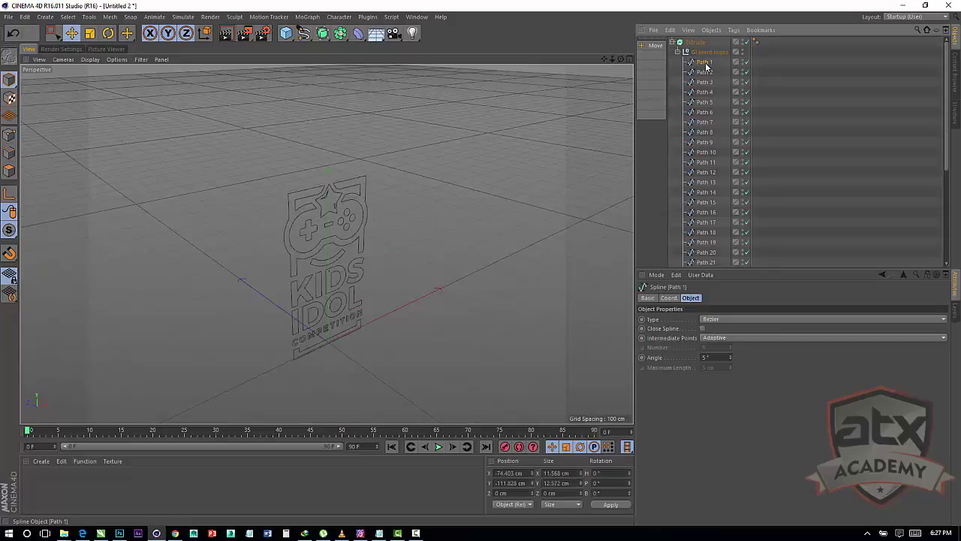
scroll(689, 151, down, 5)
shift+click(707, 262)
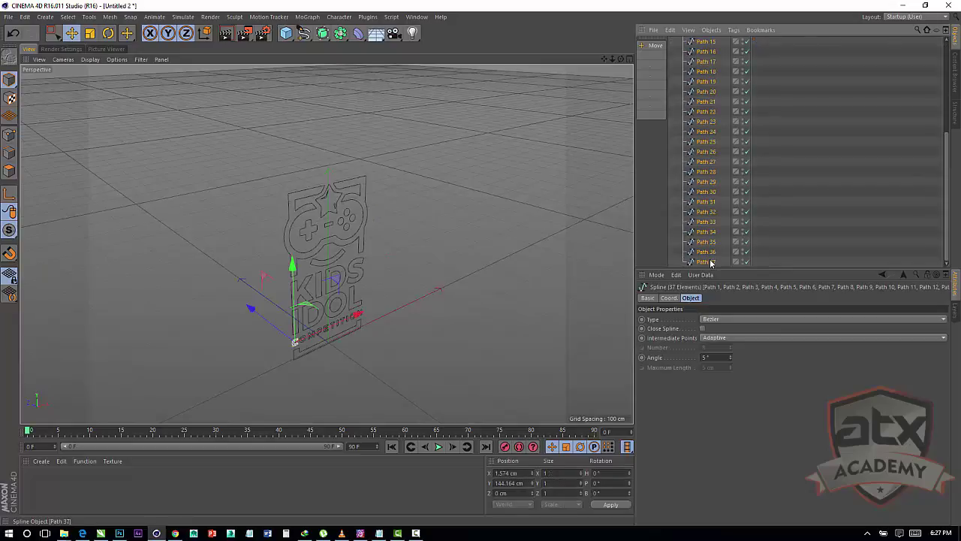
right_click(710, 264)
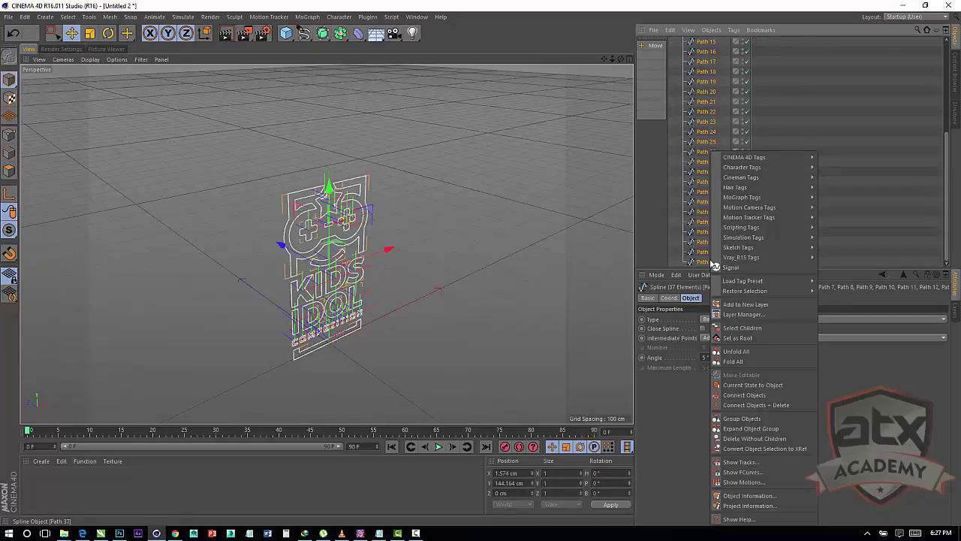
click(853, 111)
scroll(732, 141, up, 5)
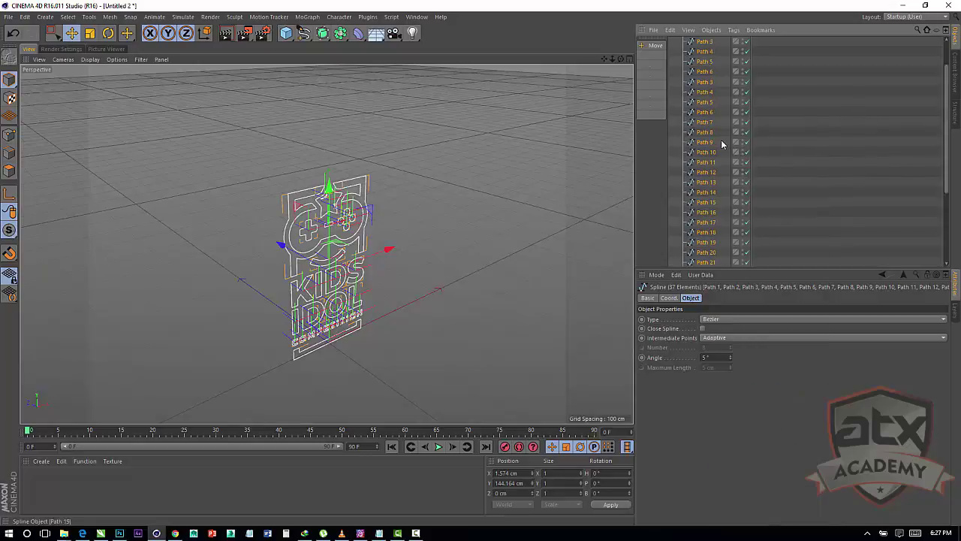
scroll(708, 171, down, 5)
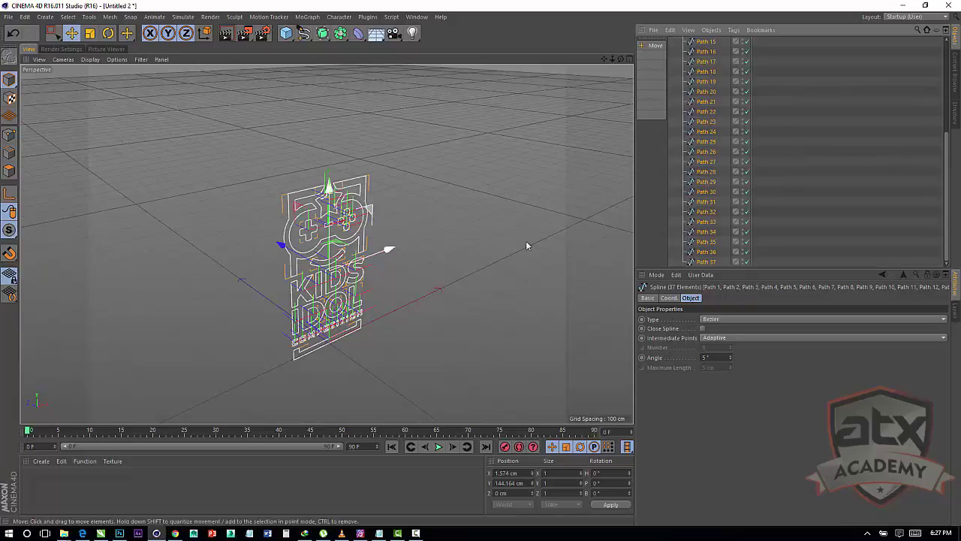
click(703, 328)
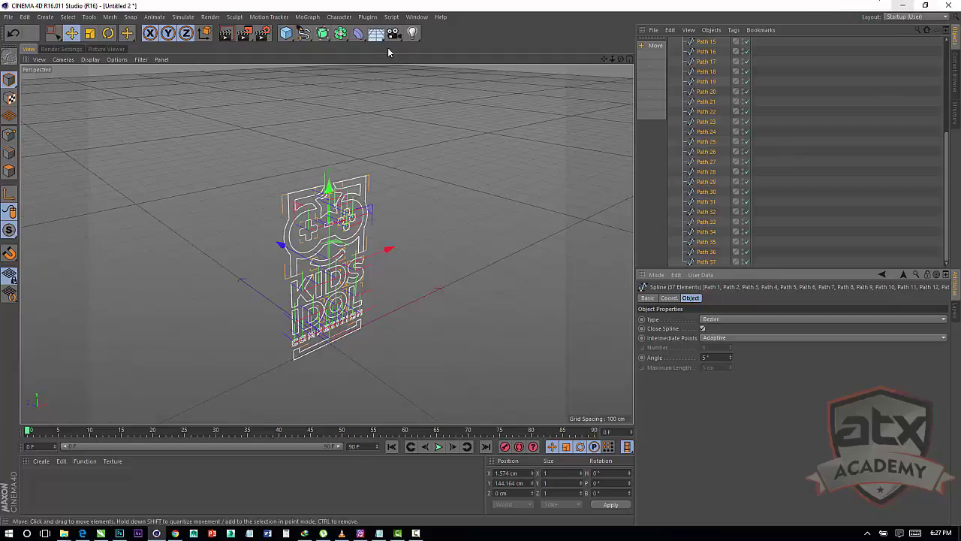
click(791, 97)
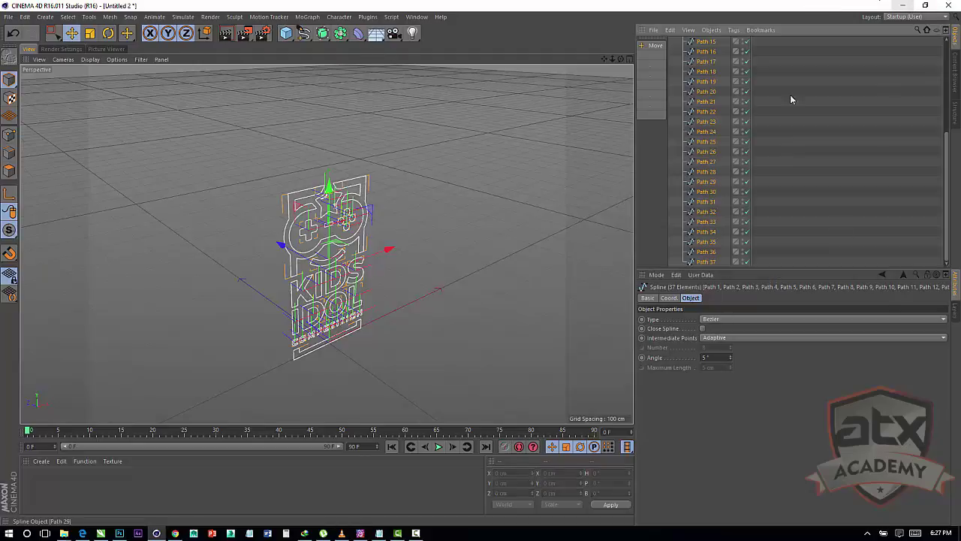
Step: Add a second Extrude object and place the game controller frame spline, Path 37, inside it
click(704, 42)
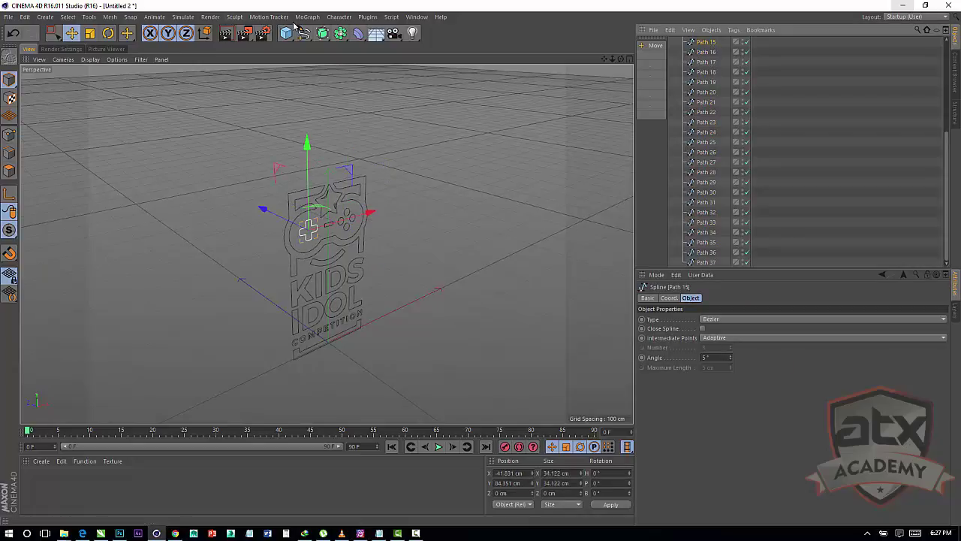
drag(320, 36, 440, 64)
scroll(766, 148, down, 5)
click(705, 122)
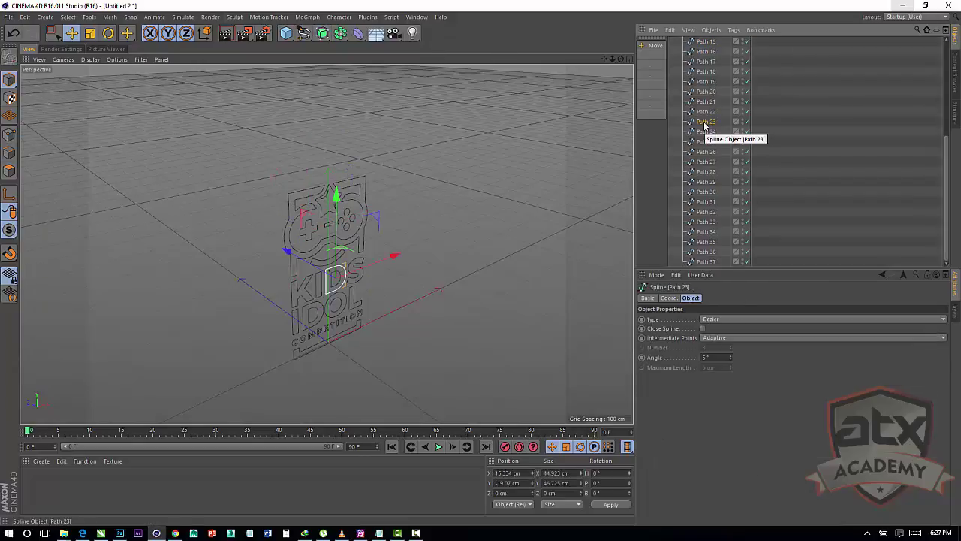
click(704, 261)
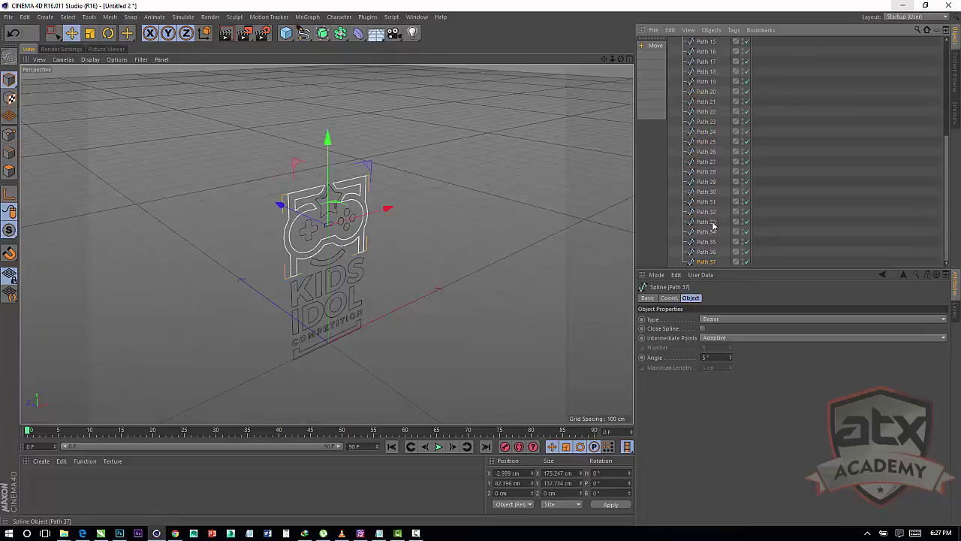
drag(714, 226, 696, 47)
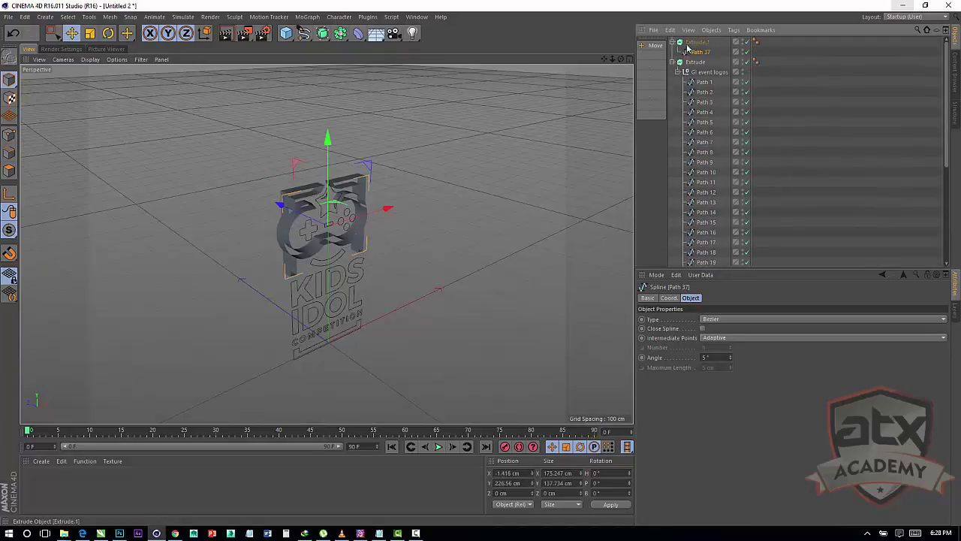
Step: Enable Close Spline on Path 37 and inspect the extruded controller frame from several angles
alt+drag(318, 220, 227, 173)
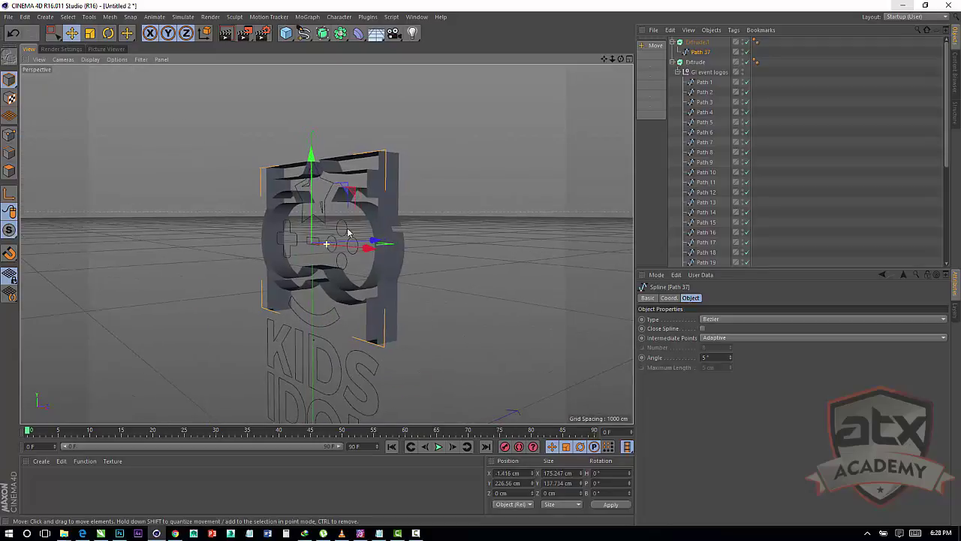
alt+drag(370, 233, 414, 233)
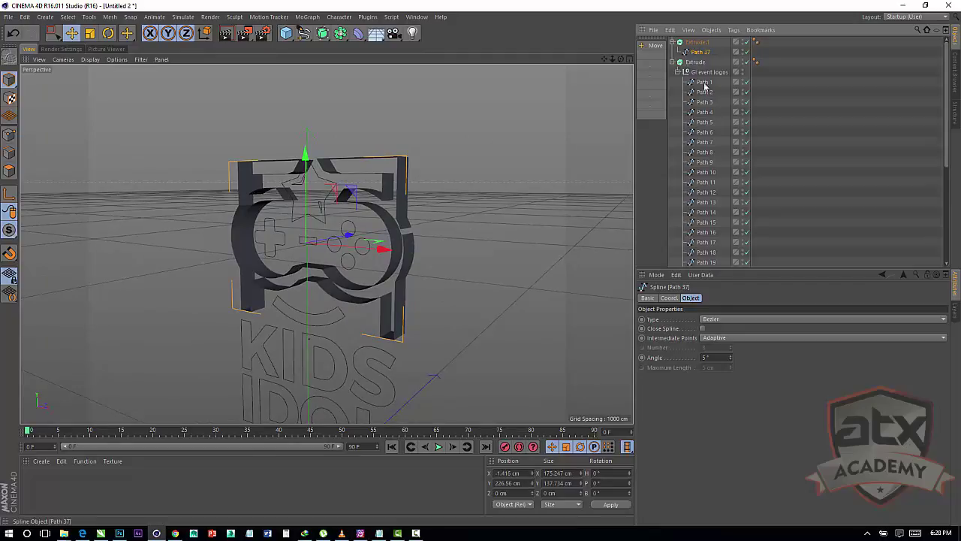
click(702, 329)
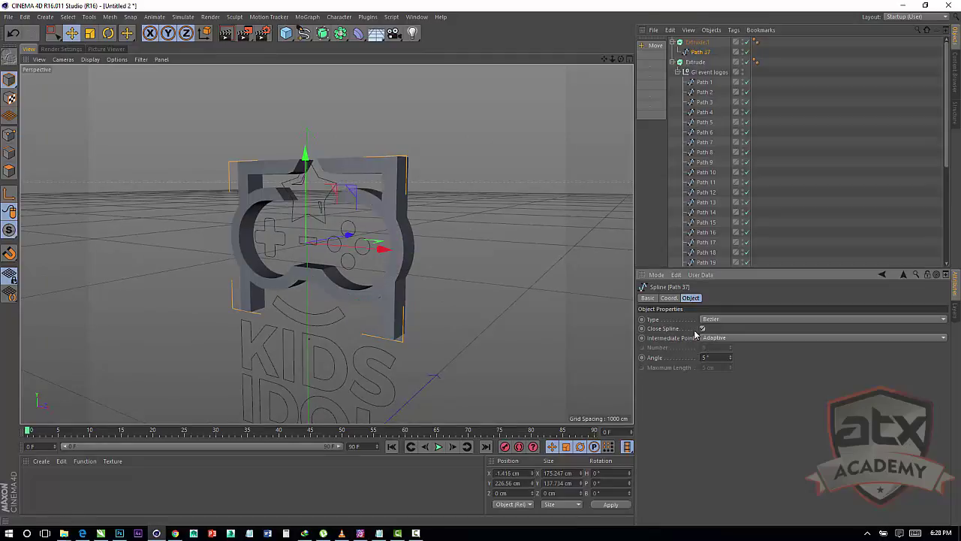
alt+drag(388, 250, 414, 236)
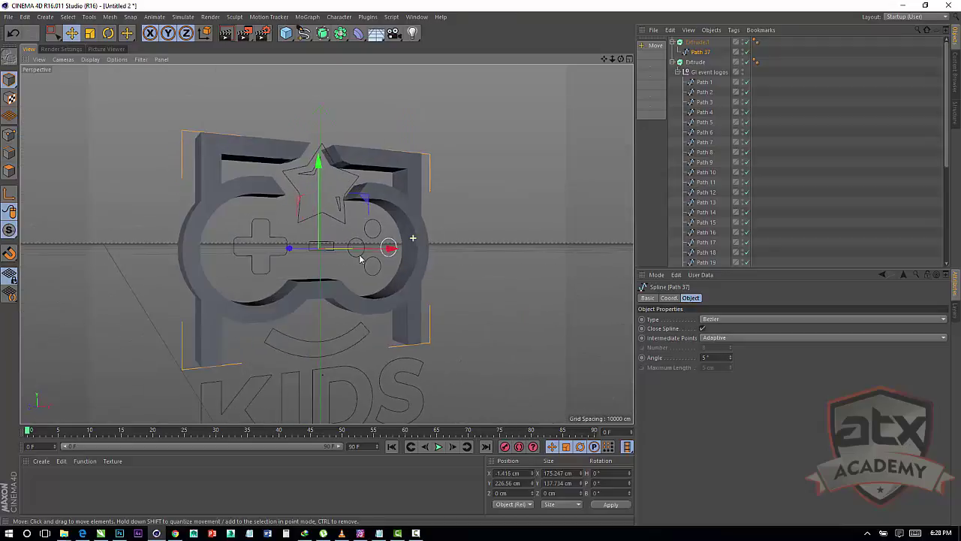
scroll(378, 308, down, 6)
alt+drag(378, 308, 353, 245)
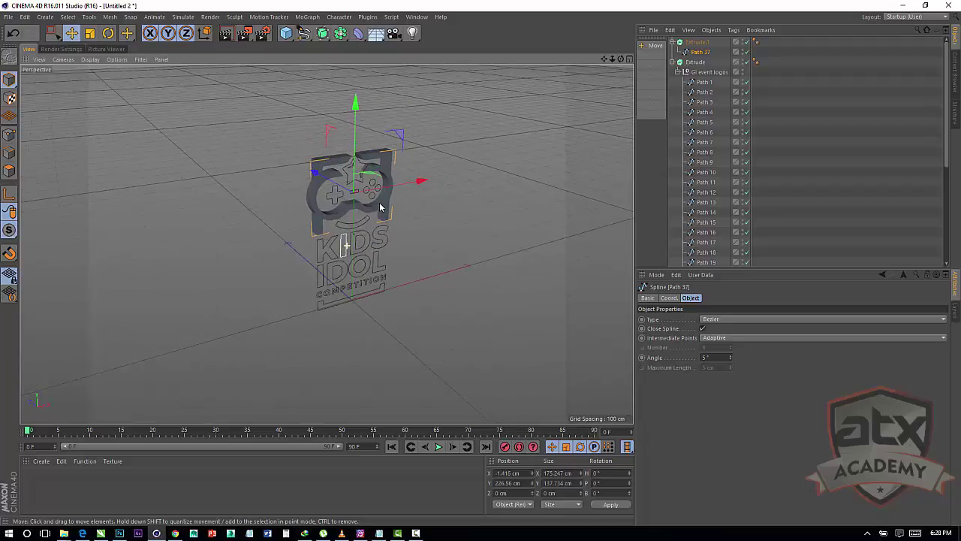
scroll(376, 208, up, 2)
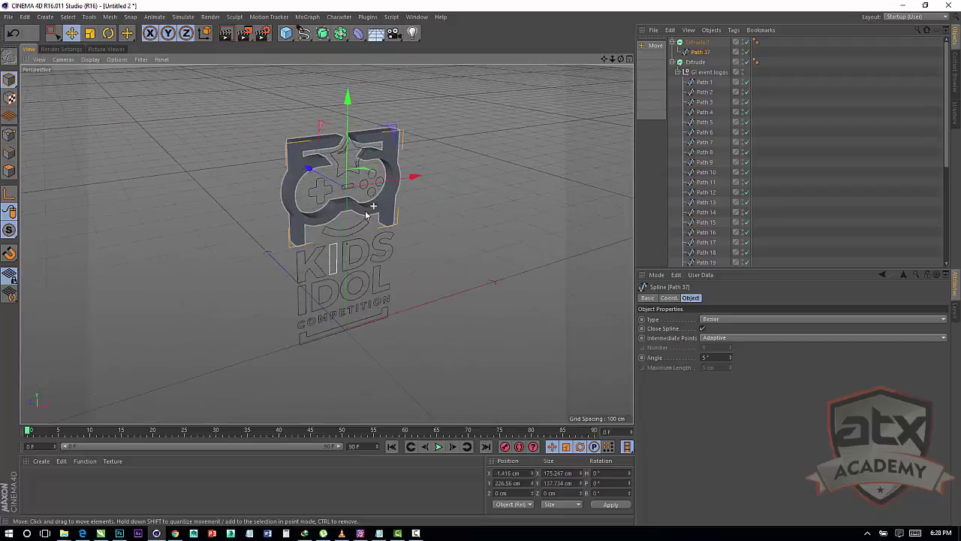
alt+middle_drag(366, 216, 358, 244)
alt+drag(378, 268, 458, 203)
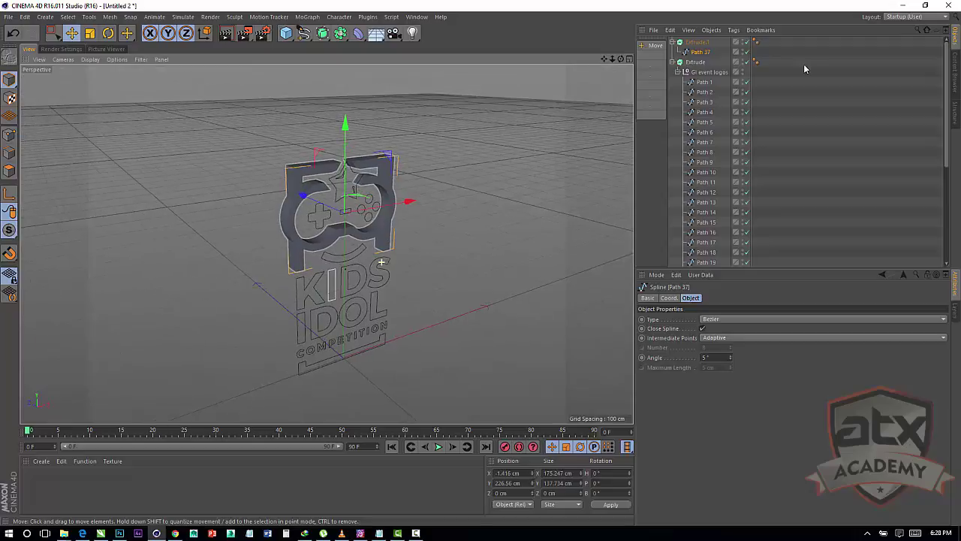
Step: Move Path 37 out of Extrude.1 and back into the GI event logos null, between Path 17 and Path 18
click(804, 66)
click(699, 53)
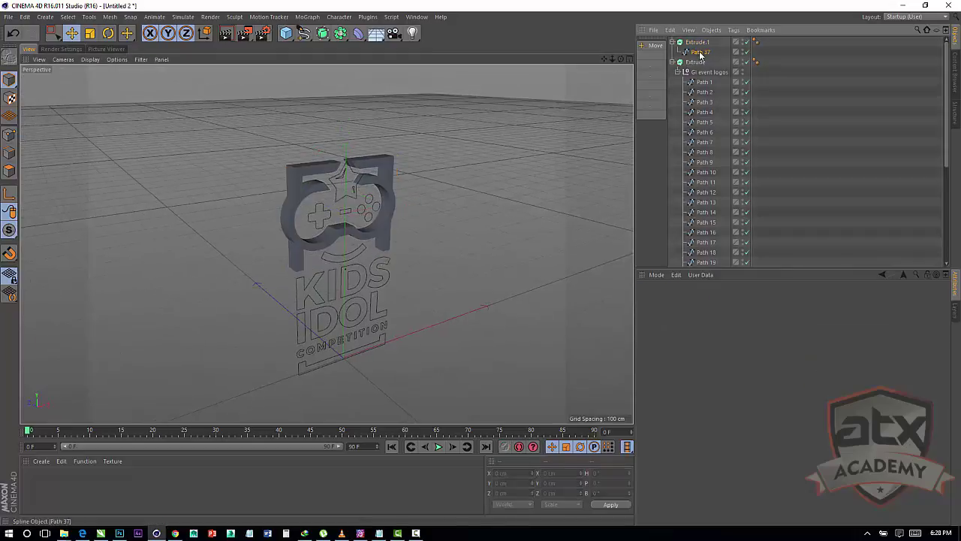
drag(714, 246, 704, 223)
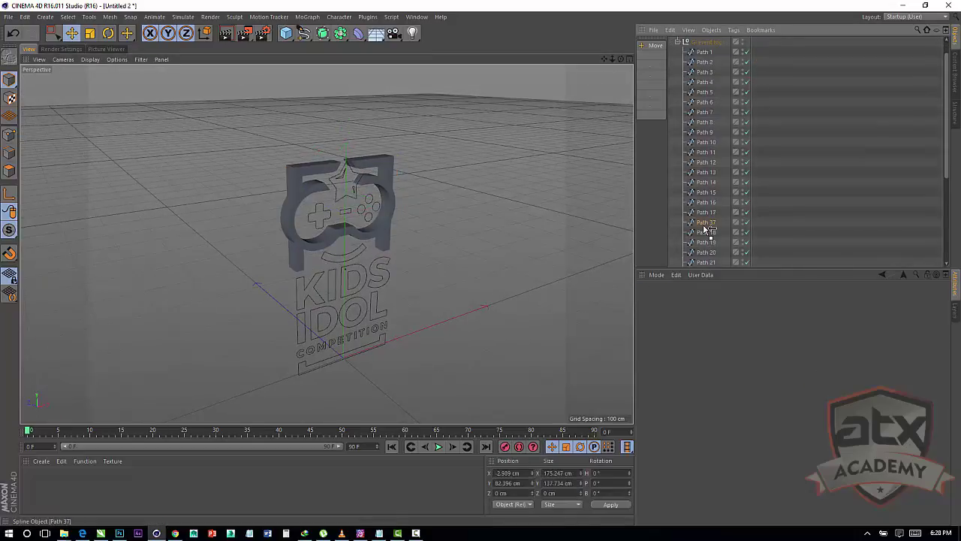
Step: Select all 37 path splines in the GI event logos null and enable Close Spline for them
click(704, 52)
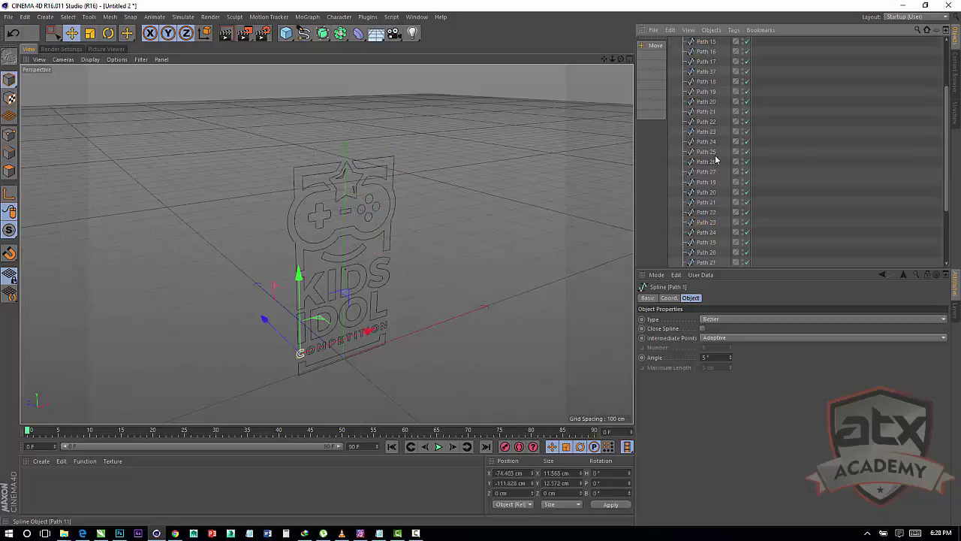
scroll(715, 170, down, 5)
shift+click(704, 261)
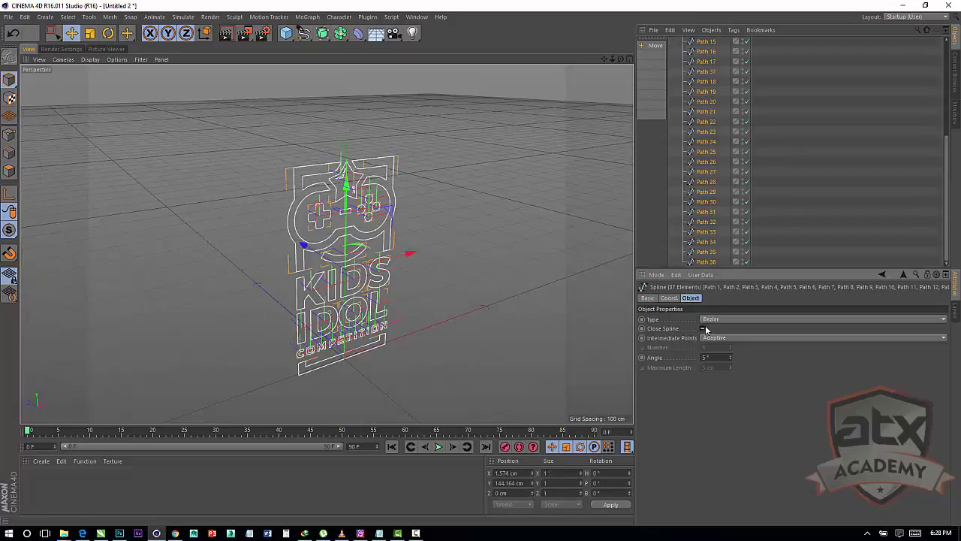
scroll(706, 117, up, 5)
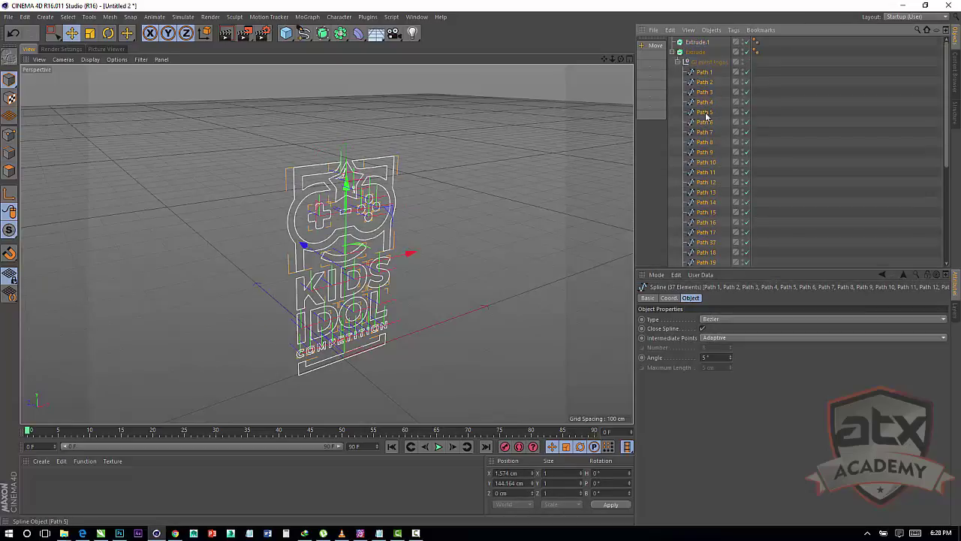
Step: Merge the selected splines with Connect Objects + Delete and place the combined spline inside Extrude.1
right_click(702, 72)
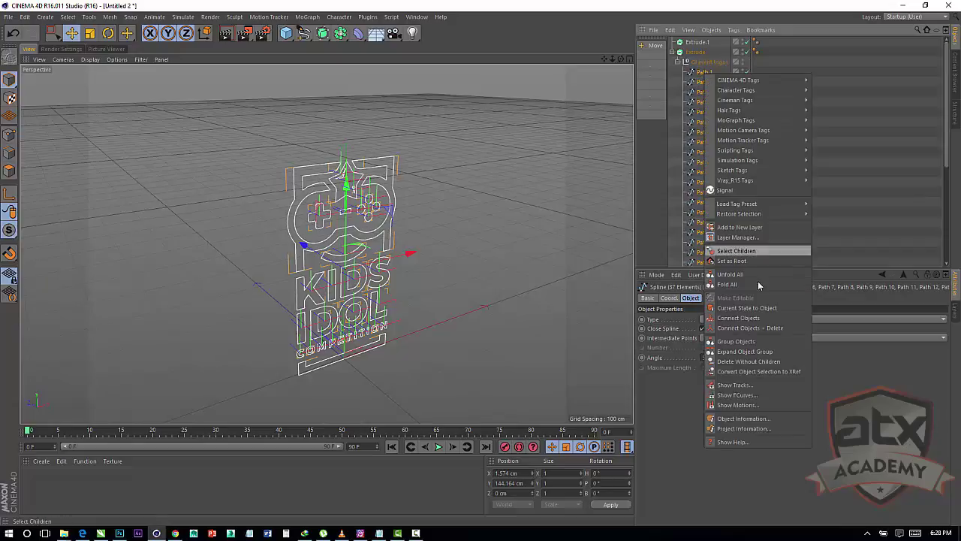
click(736, 328)
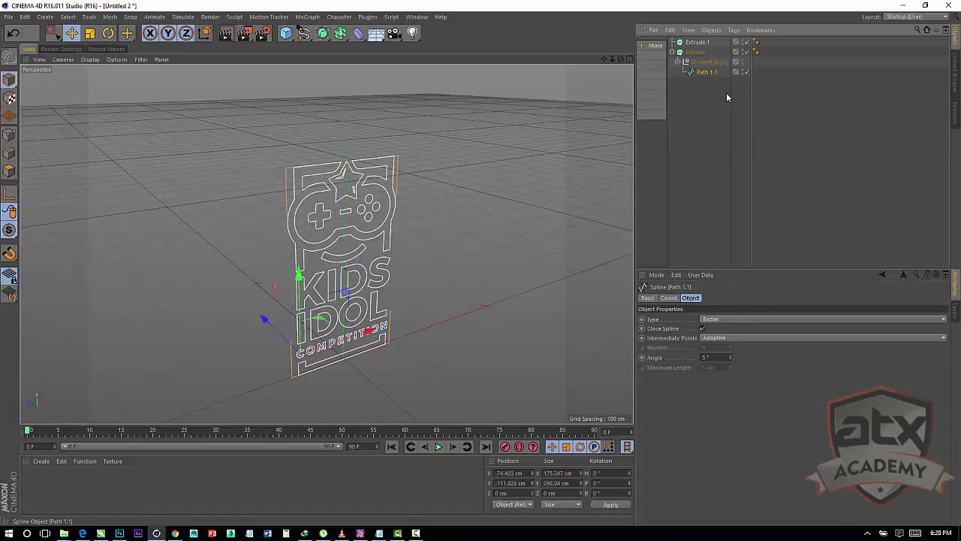
drag(691, 42, 692, 45)
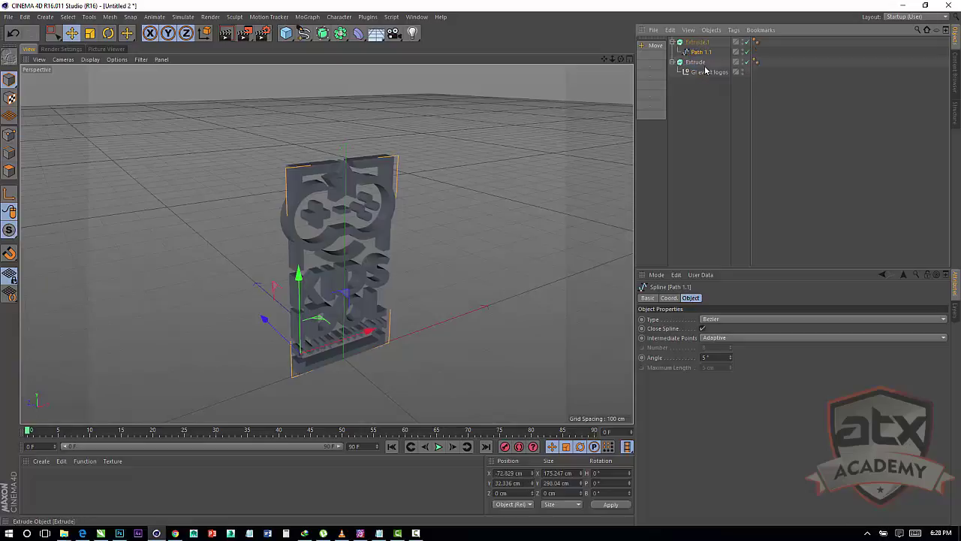
Step: Delete the leftover Extrude object with its empty null, then select Extrude.1 and inspect the extruded logo from the front
click(698, 64)
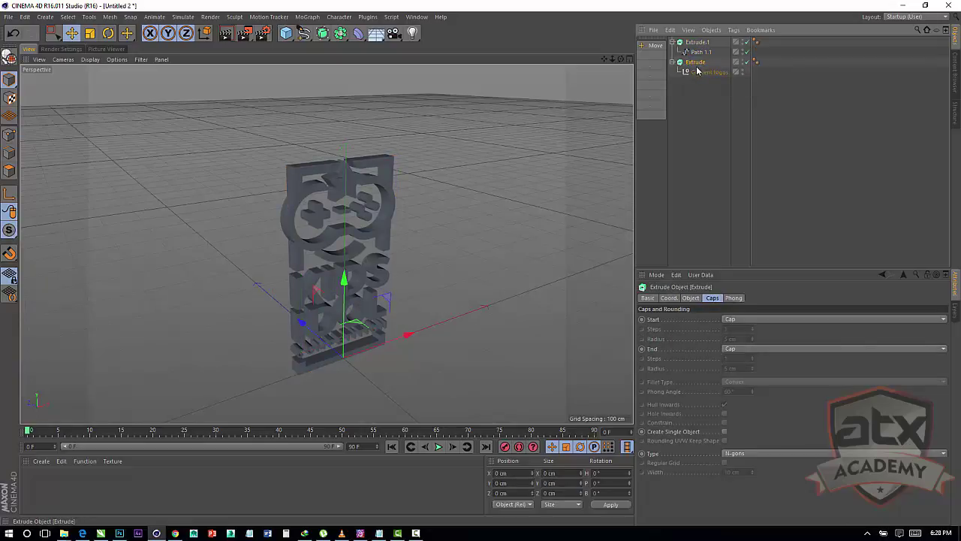
key(Delete)
click(691, 43)
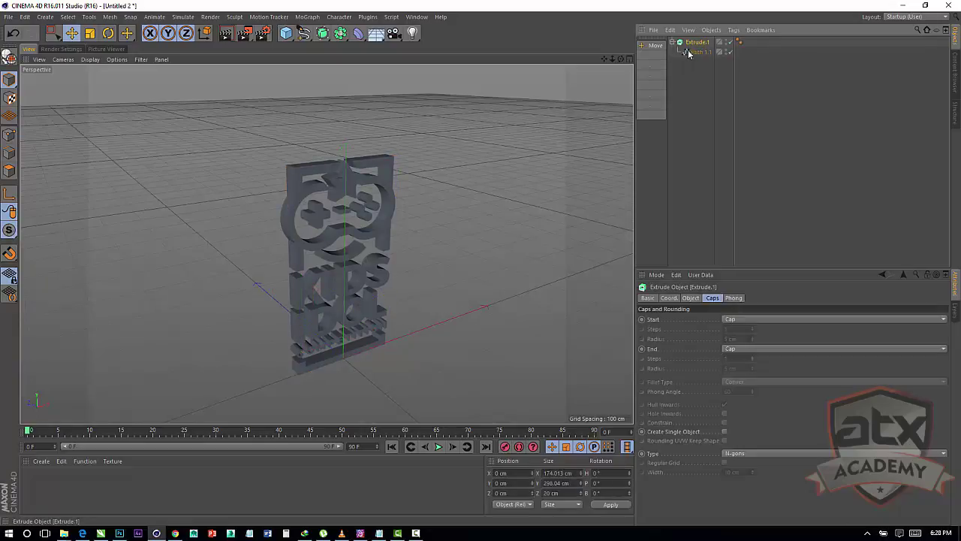
mouse_move(330, 255)
alt+mouse_down()
mouse_move(554, 262)
mouse_move(364, 242)
mouse_move(275, 215)
mouse_move(198, 239)
mouse_move(315, 252)
alt+mouse_up()
scroll(316, 248, up, 5)
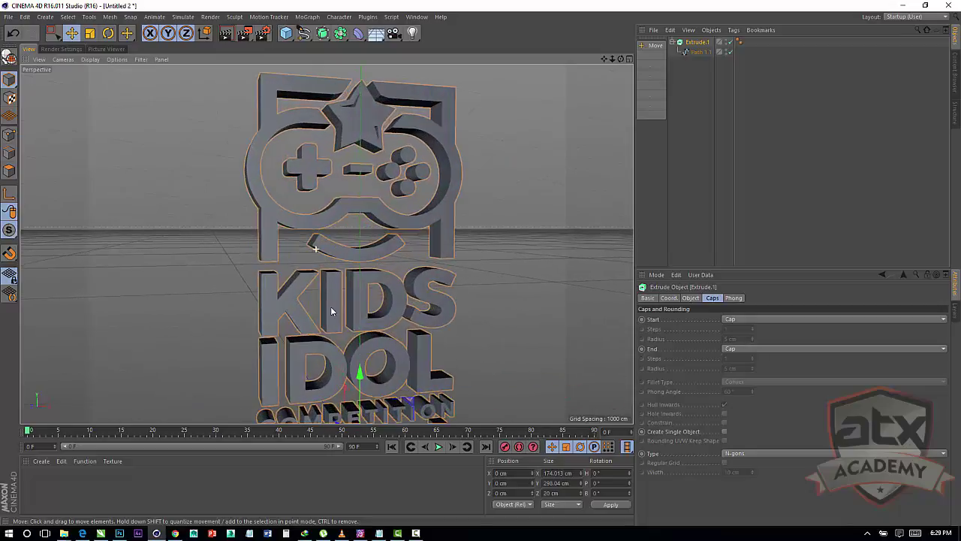
Step: Change the start cap of Extrude.1 to Fillet Cap to bevel the front edges of the logo
alt+drag(368, 271, 383, 282)
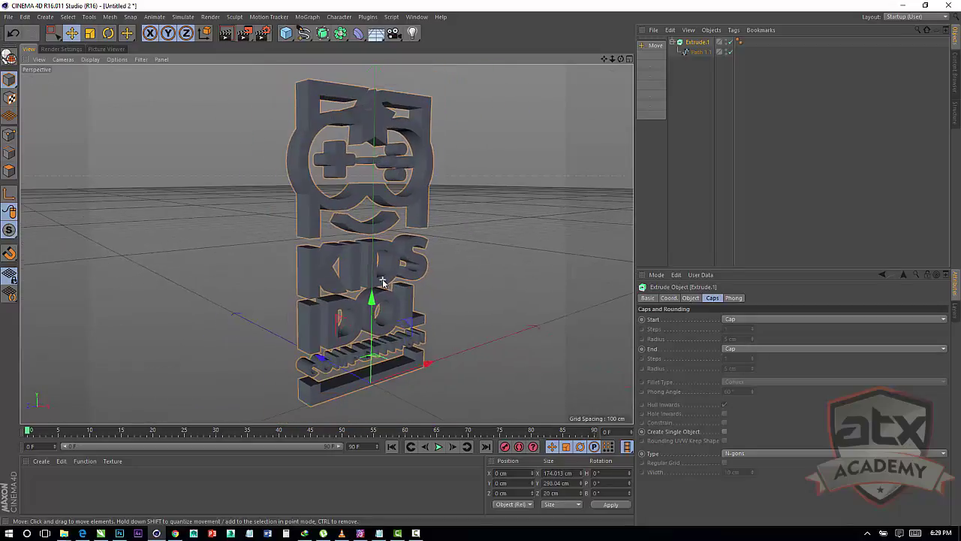
click(445, 257)
alt+drag(445, 257, 368, 242)
click(697, 42)
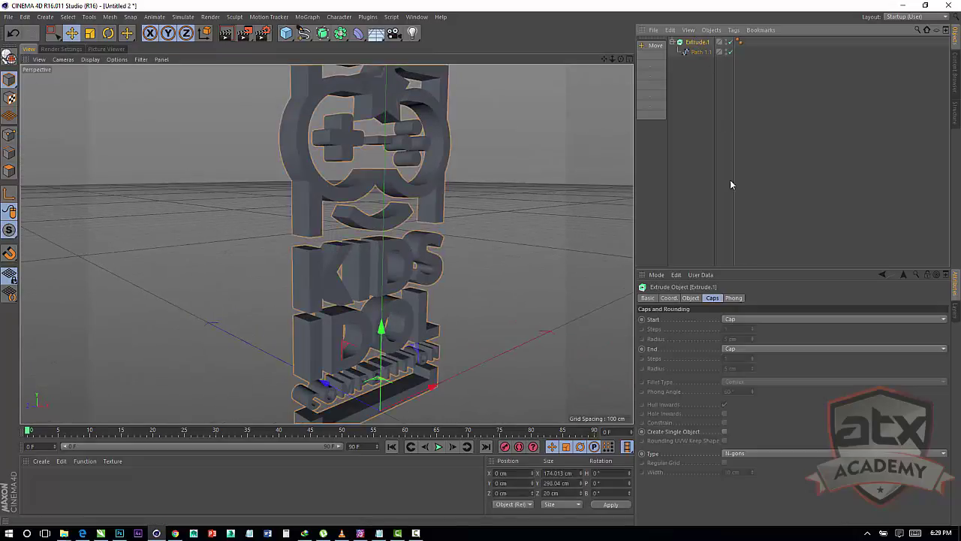
click(693, 298)
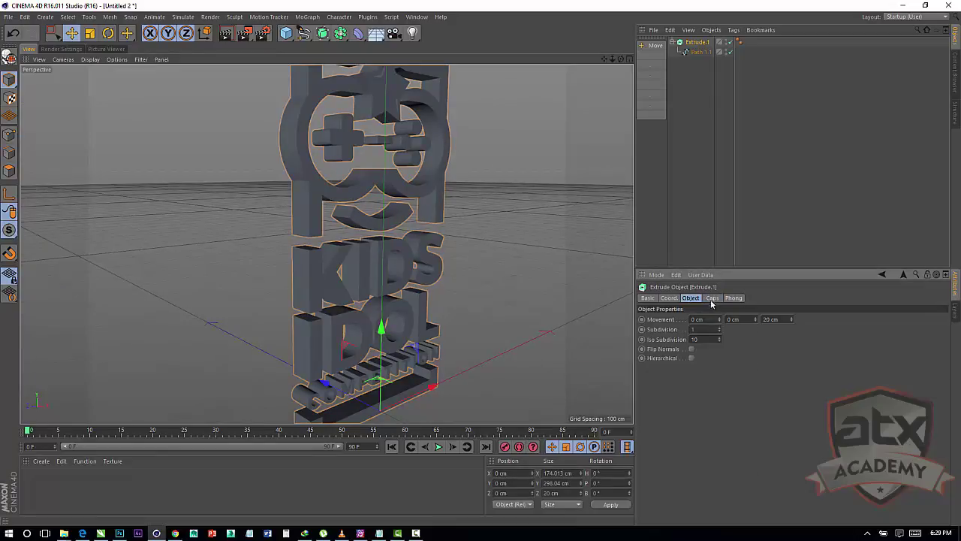
click(712, 298)
click(743, 320)
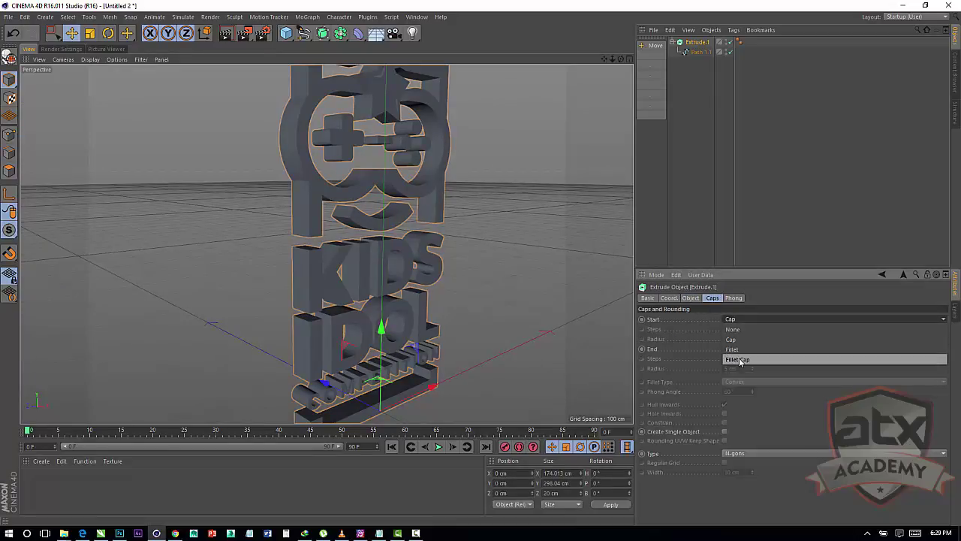
click(738, 359)
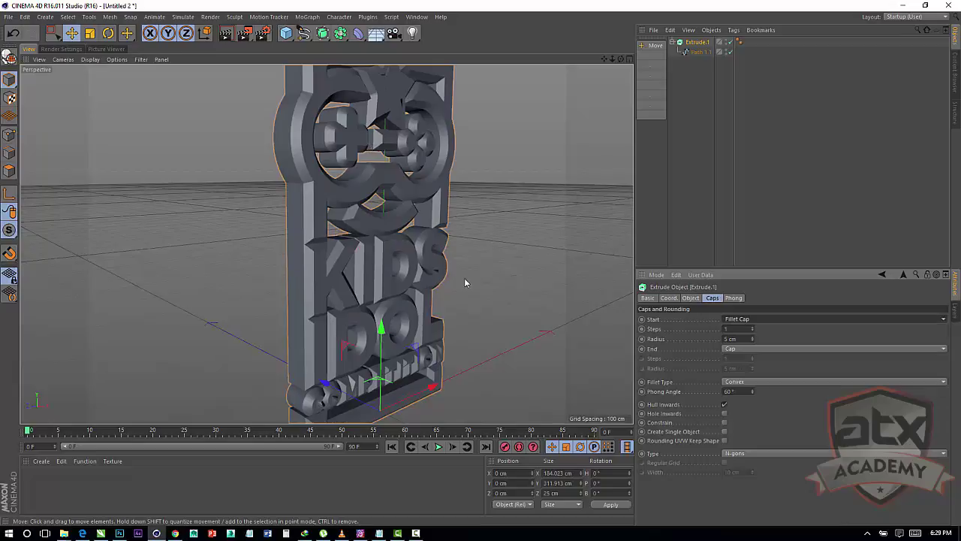
Step: Set the start cap's fillet radius to 1 cm and adjust its step count, then deselect the extruded logo
click(752, 341)
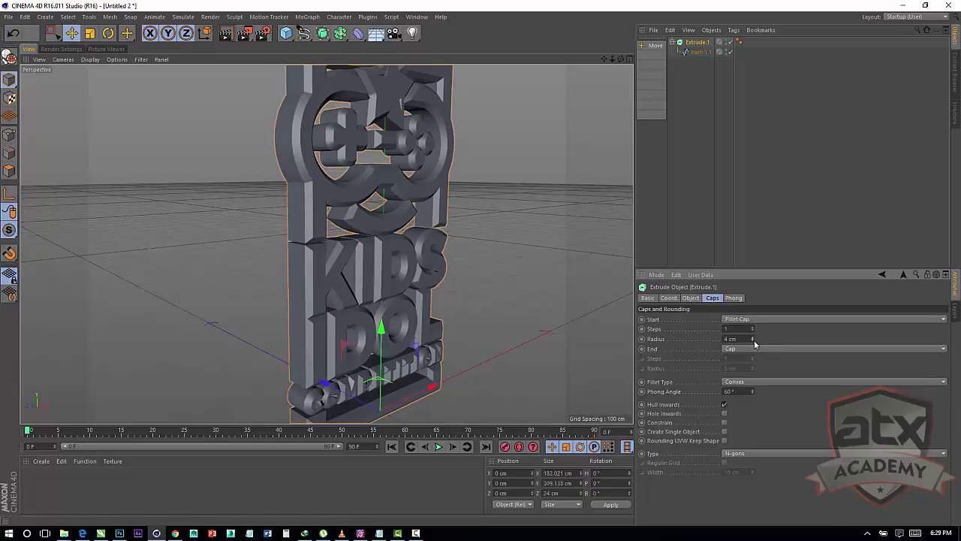
click(752, 341)
click(752, 341)
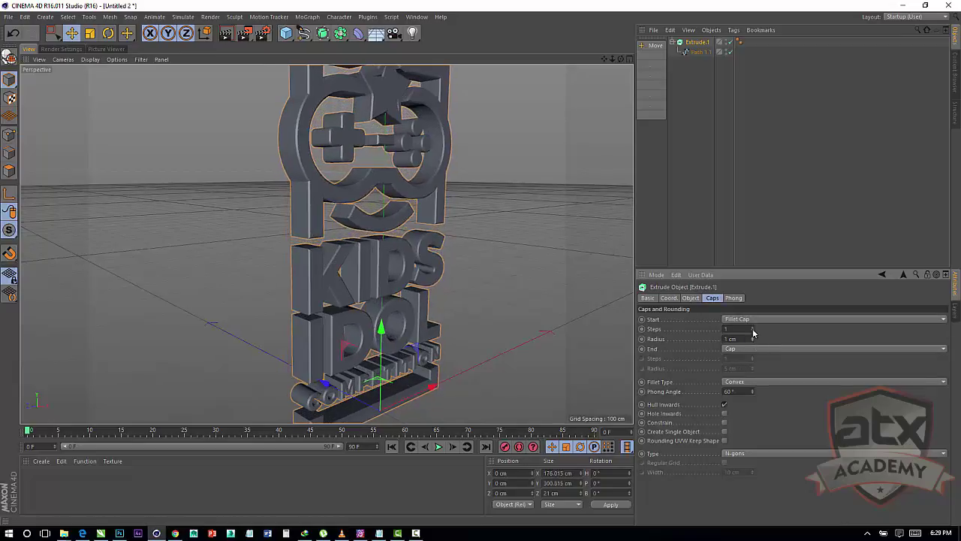
click(753, 328)
alt+drag(452, 160, 377, 202)
click(493, 114)
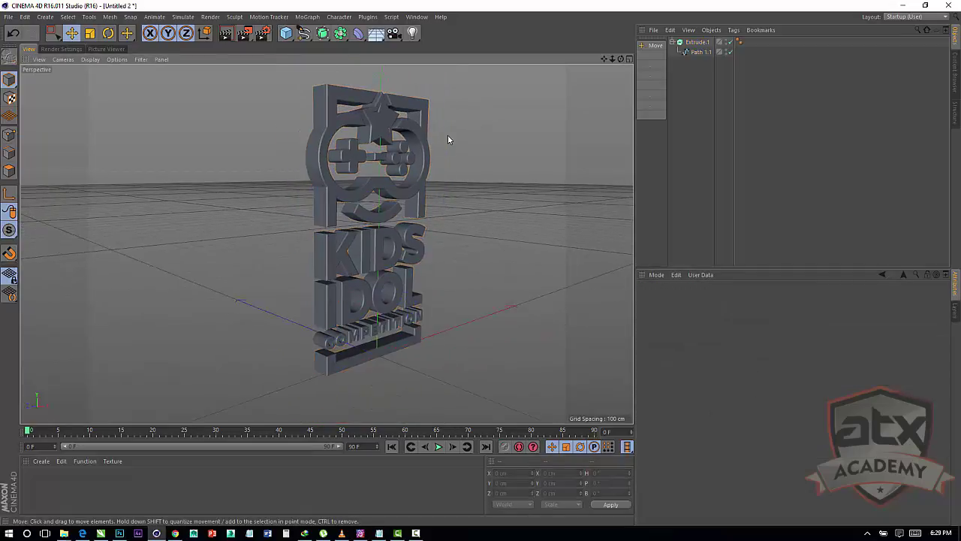